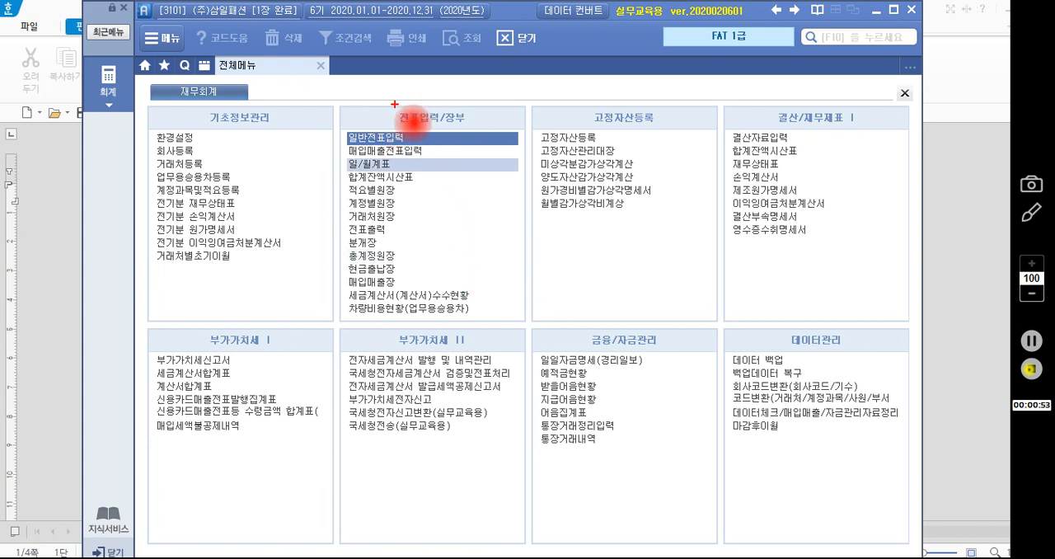
mouse_move(385, 99)
mouse_down()
mouse_move(417, 133)
mouse_move(479, 131)
mouse_up()
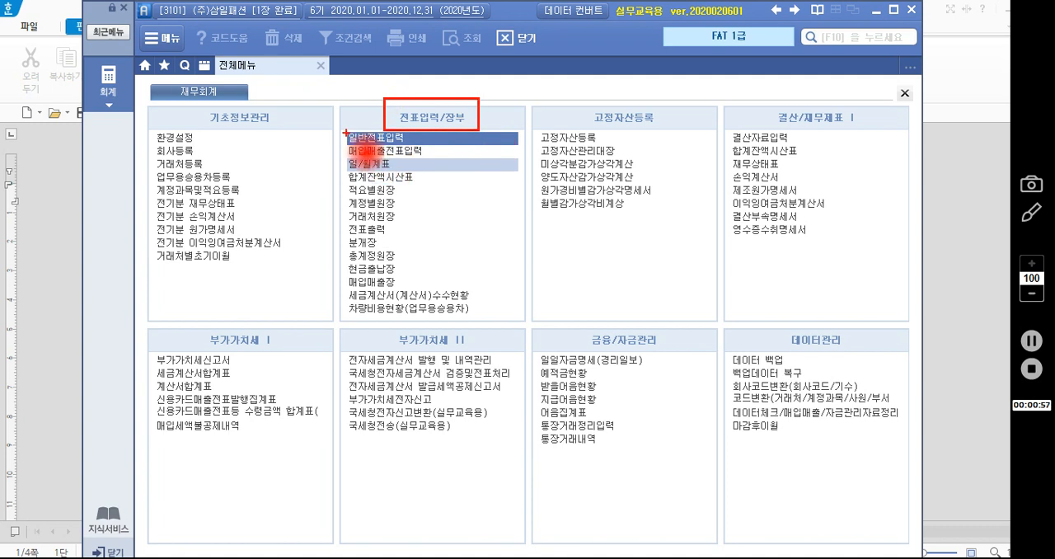
drag(340, 127, 464, 185)
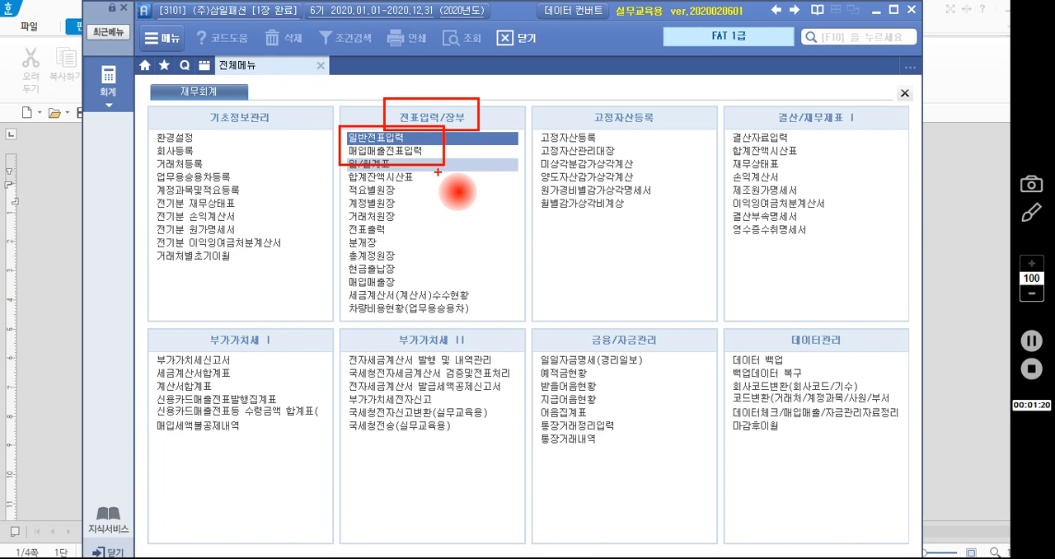
key(Escape)
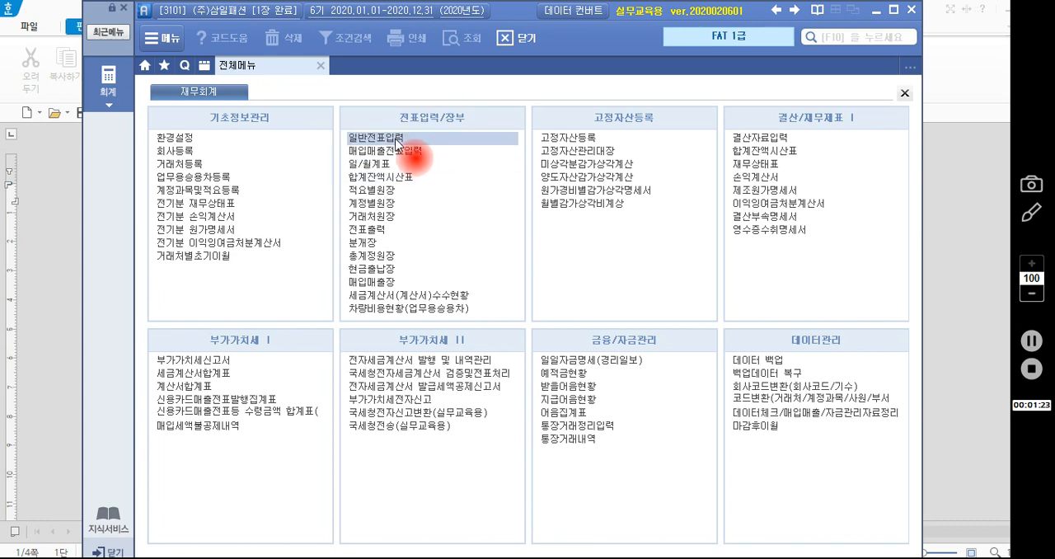
- Open general voucher entry (일반전표입력) and set the voucher date to month 1, day 1
click(399, 139)
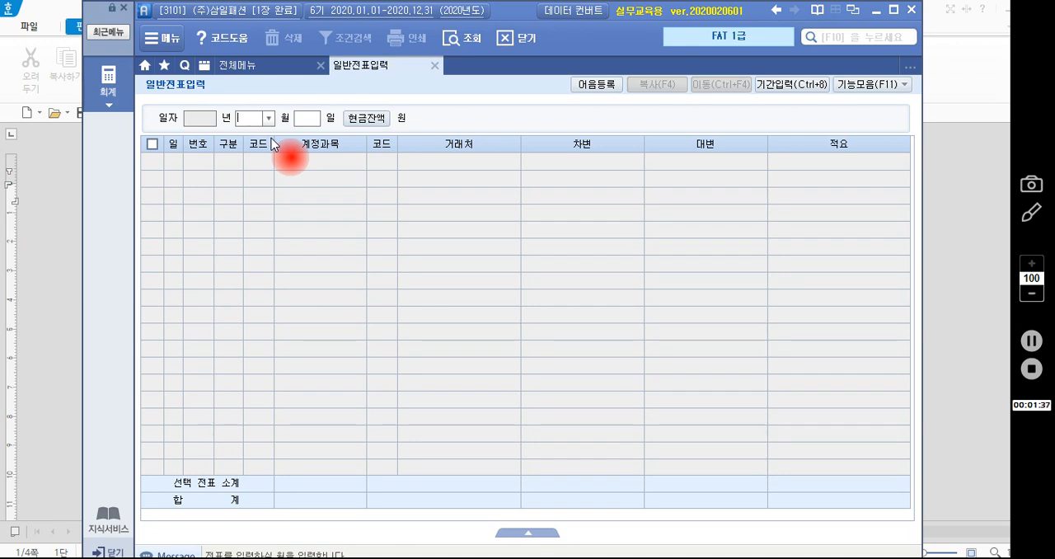
text(1)
key(Return)
text(1)
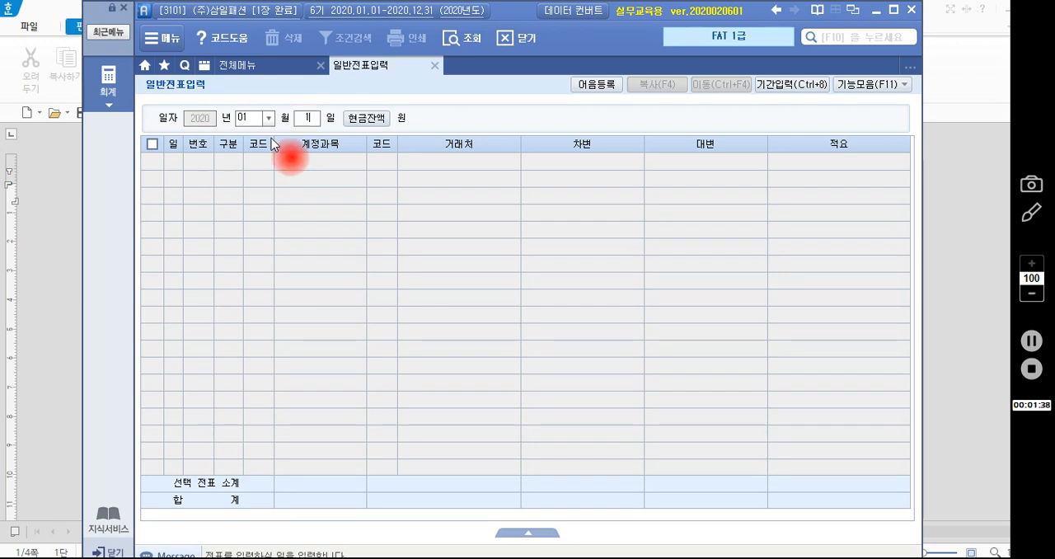
key(Return)
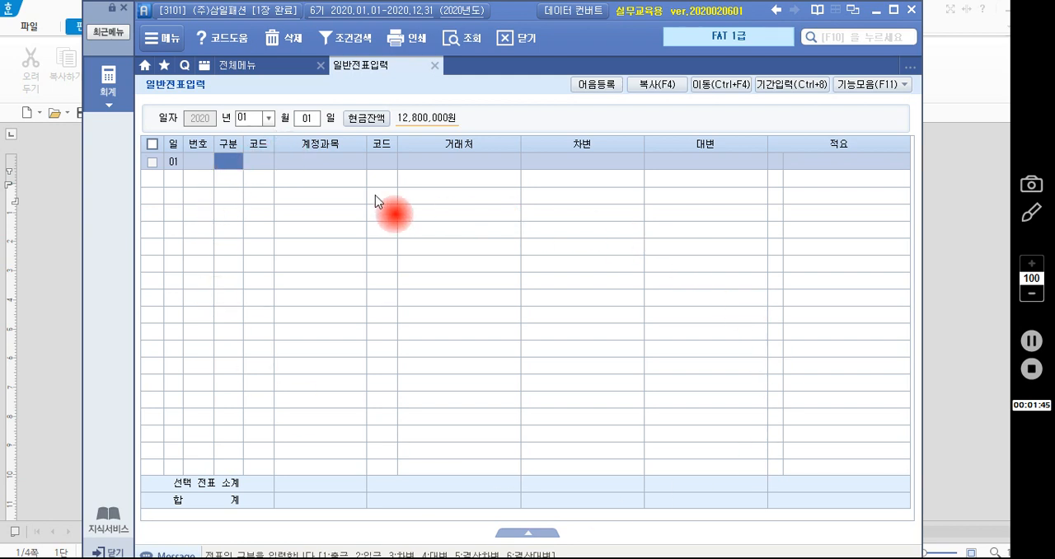
- Clear the day in the date header so all of January loads, and enter day 1 in the first voucher row
click(305, 121)
key(BackSpace)
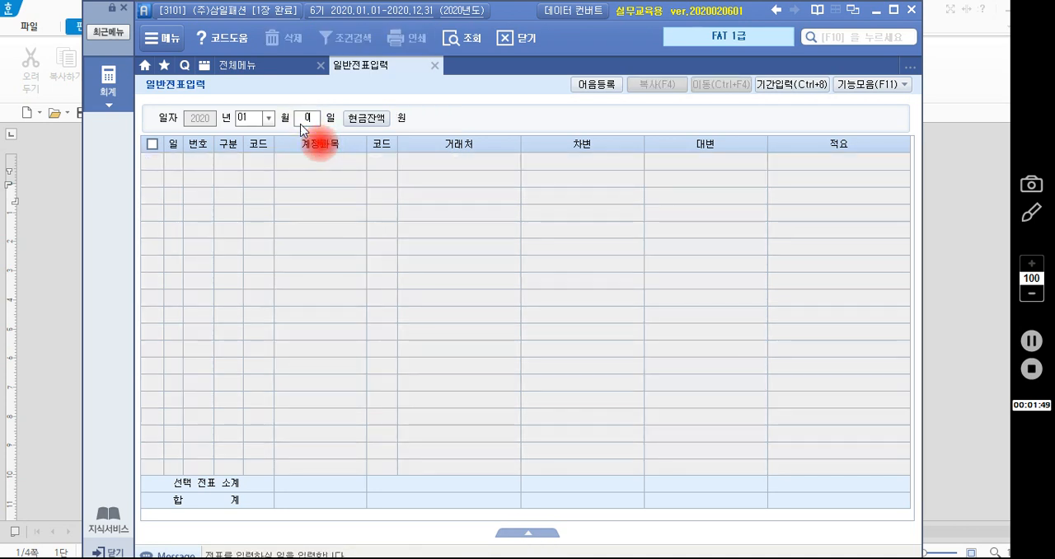
key(Return)
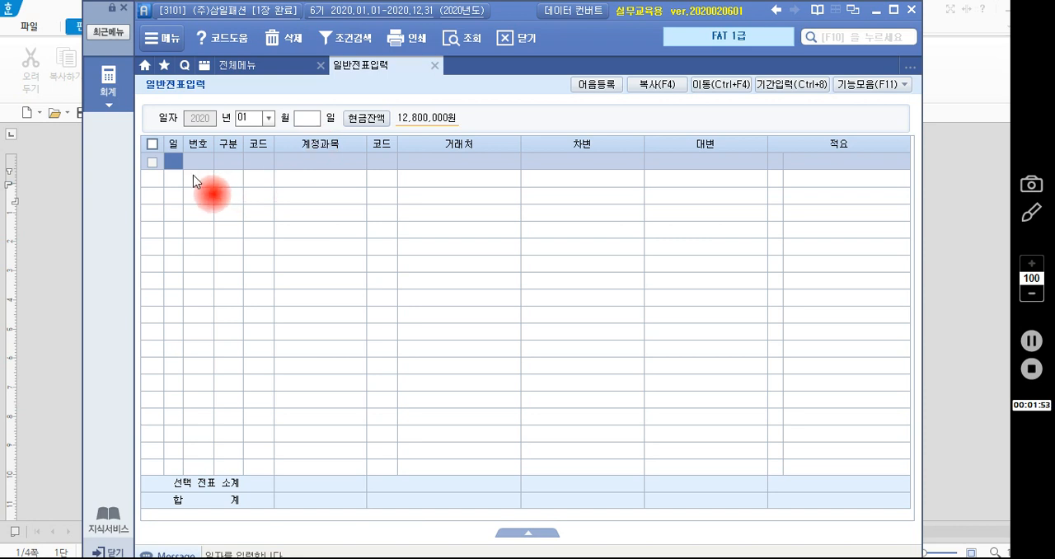
text(1)
key(Return)
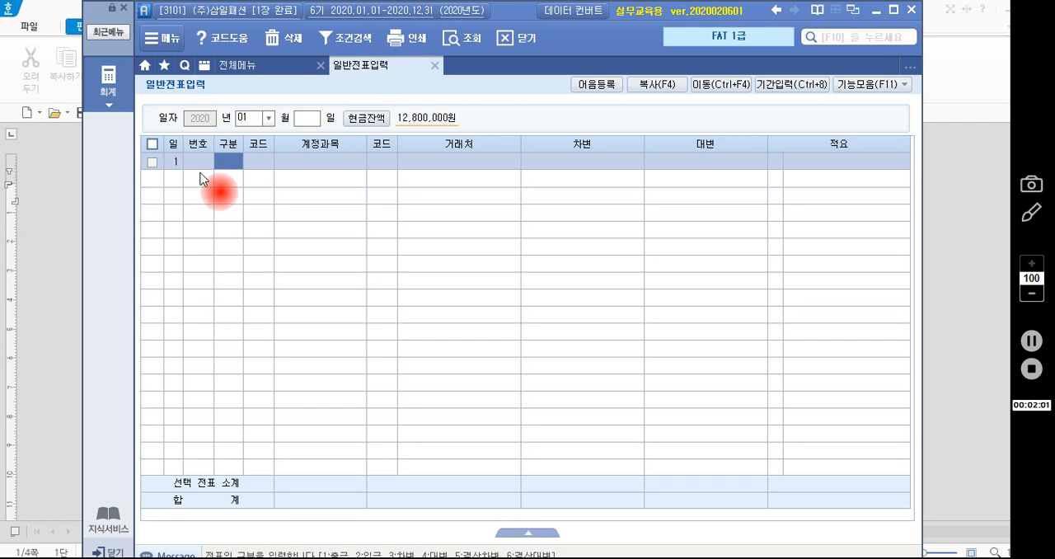
- Set the day in the voucher date header to 1
click(305, 120)
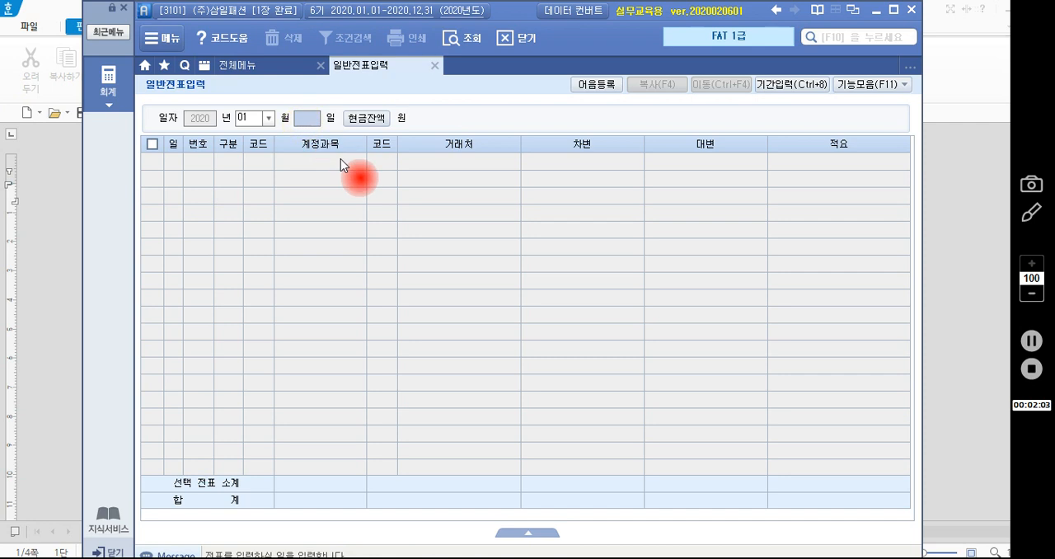
text(1)
key(Return)
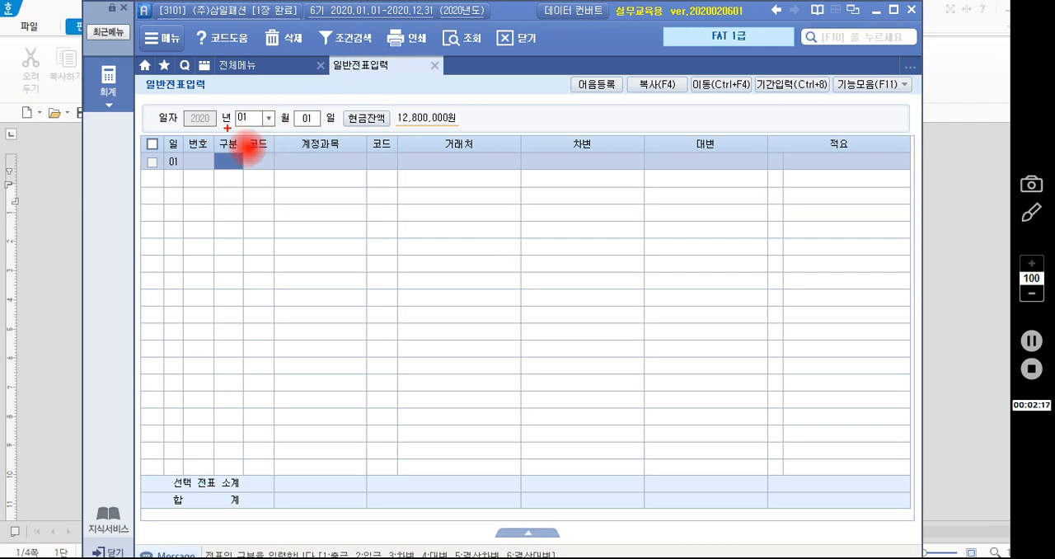
drag(225, 131, 243, 128)
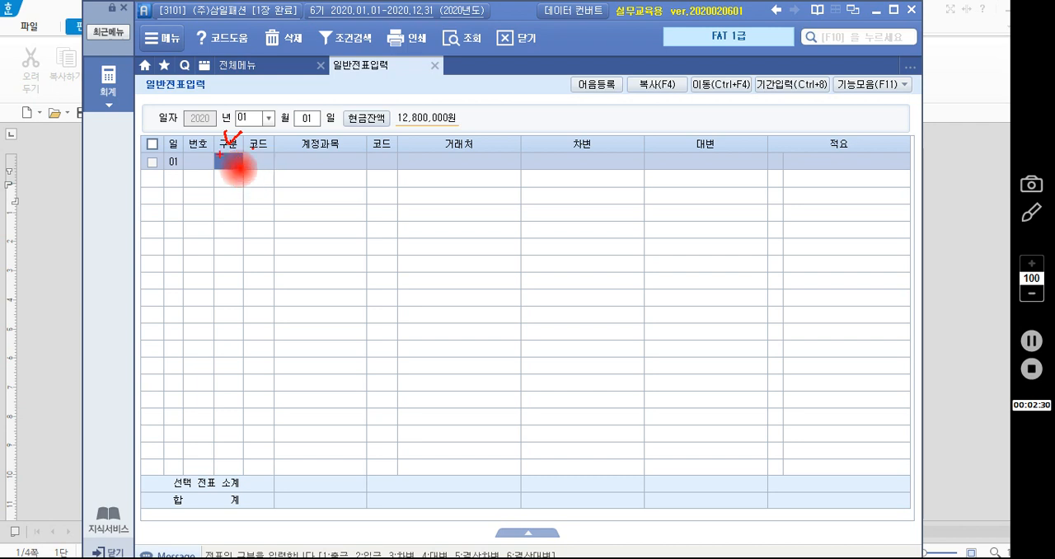
mouse_move(245, 139)
mouse_down()
mouse_move(245, 170)
mouse_move(314, 168)
mouse_move(379, 142)
mouse_move(317, 136)
mouse_move(278, 149)
mouse_move(289, 171)
mouse_up()
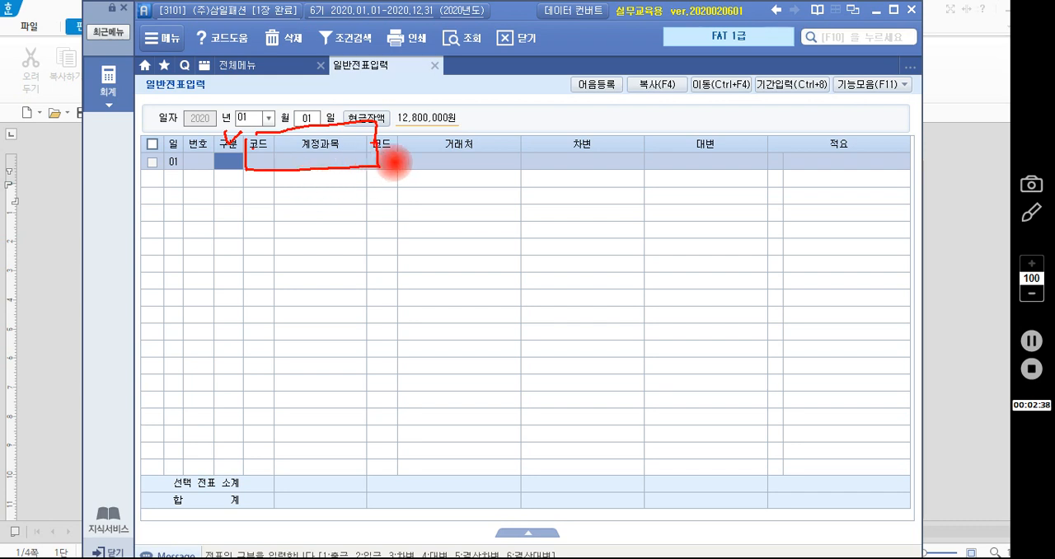
mouse_move(375, 138)
mouse_down()
mouse_move(377, 168)
mouse_move(460, 167)
mouse_move(483, 130)
mouse_move(386, 146)
mouse_up()
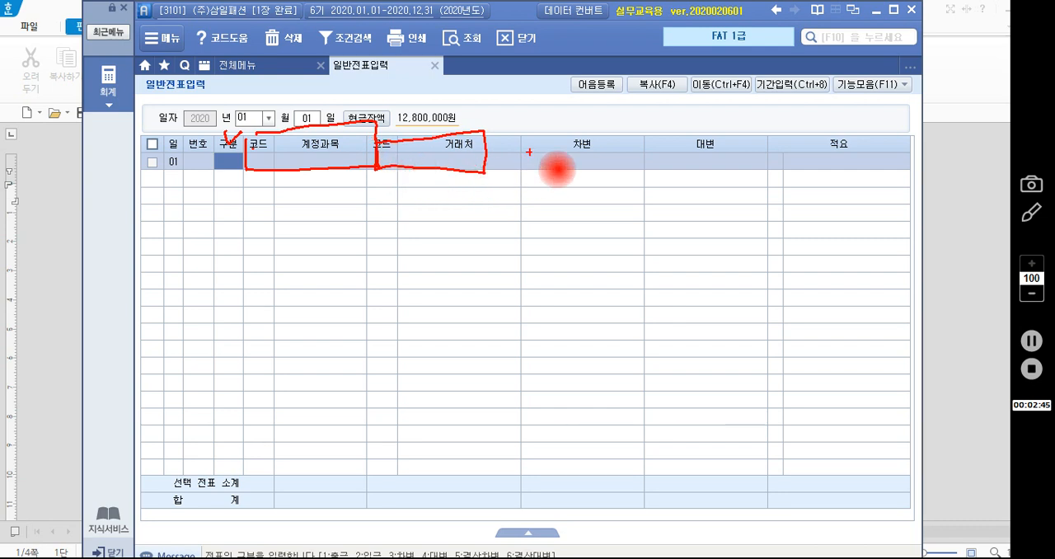
drag(559, 138, 578, 143)
mouse_move(693, 137)
mouse_down()
mouse_move(695, 147)
mouse_move(712, 138)
mouse_up()
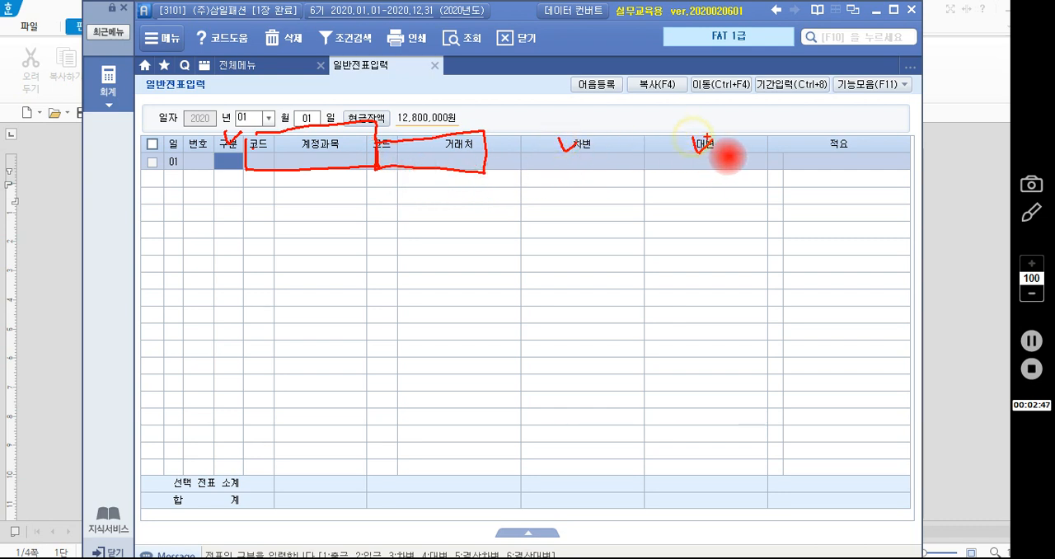
mouse_move(830, 151)
mouse_down()
mouse_move(809, 137)
mouse_move(856, 143)
mouse_move(813, 154)
mouse_up()
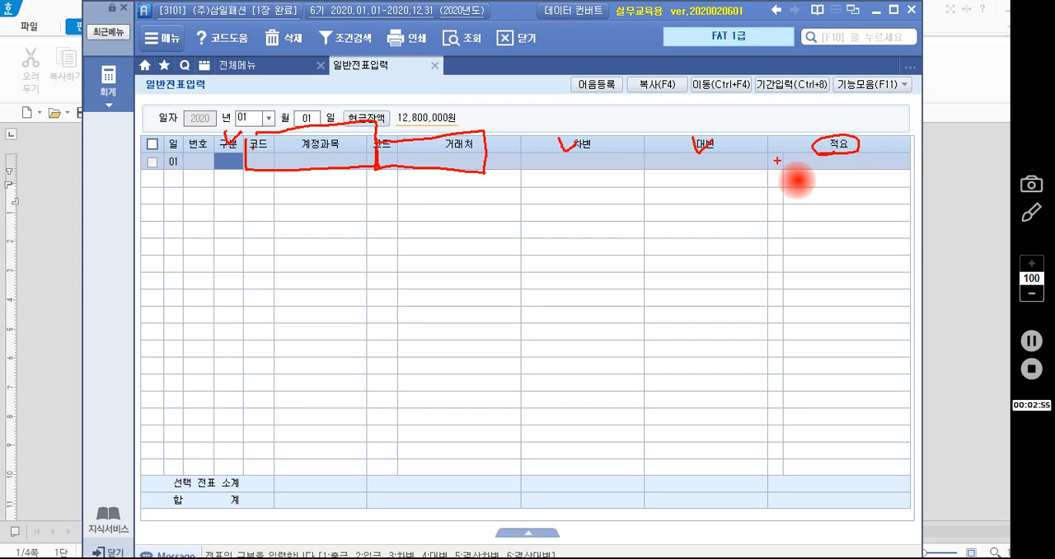
key(Escape)
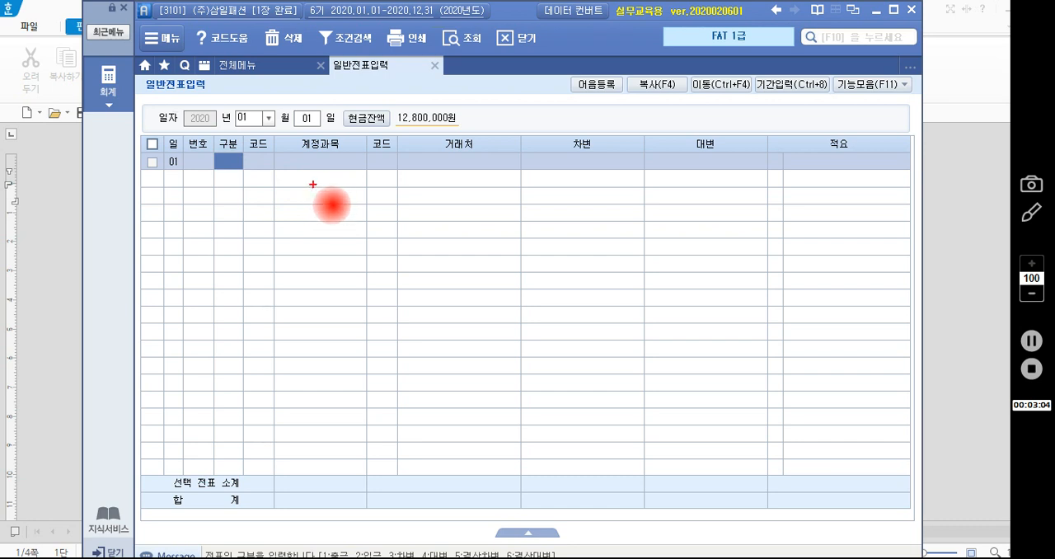
mouse_move(309, 194)
mouse_down()
mouse_move(307, 220)
mouse_move(321, 221)
mouse_up()
mouse_move(352, 183)
mouse_down()
mouse_move(338, 211)
mouse_move(378, 205)
mouse_up()
mouse_move(360, 206)
mouse_down()
mouse_move(376, 206)
mouse_move(364, 228)
mouse_up()
drag(365, 217, 377, 229)
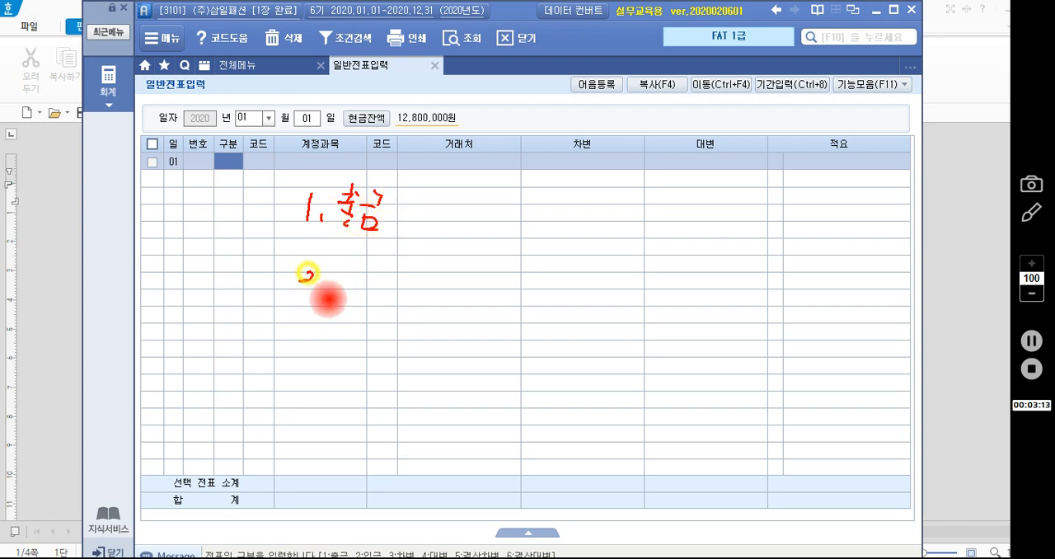
mouse_move(298, 278)
mouse_down()
mouse_move(357, 262)
mouse_move(372, 275)
mouse_up()
click(322, 282)
mouse_move(358, 281)
mouse_down()
mouse_move(368, 290)
mouse_move(387, 274)
mouse_move(390, 291)
mouse_move(392, 275)
mouse_move(396, 291)
mouse_up()
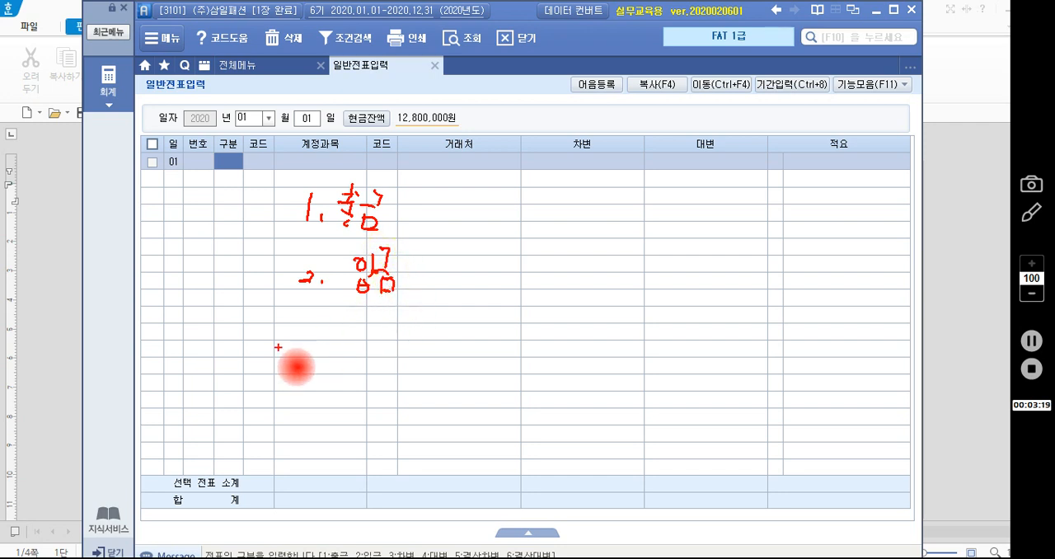
mouse_move(300, 333)
mouse_down()
mouse_move(311, 337)
mouse_move(307, 348)
mouse_up()
mouse_move(321, 341)
mouse_down()
mouse_move(318, 349)
mouse_move(376, 344)
mouse_up()
mouse_move(384, 322)
mouse_down()
mouse_move(384, 346)
mouse_move(389, 336)
mouse_move(394, 346)
mouse_up()
drag(397, 328, 399, 348)
drag(404, 323, 405, 356)
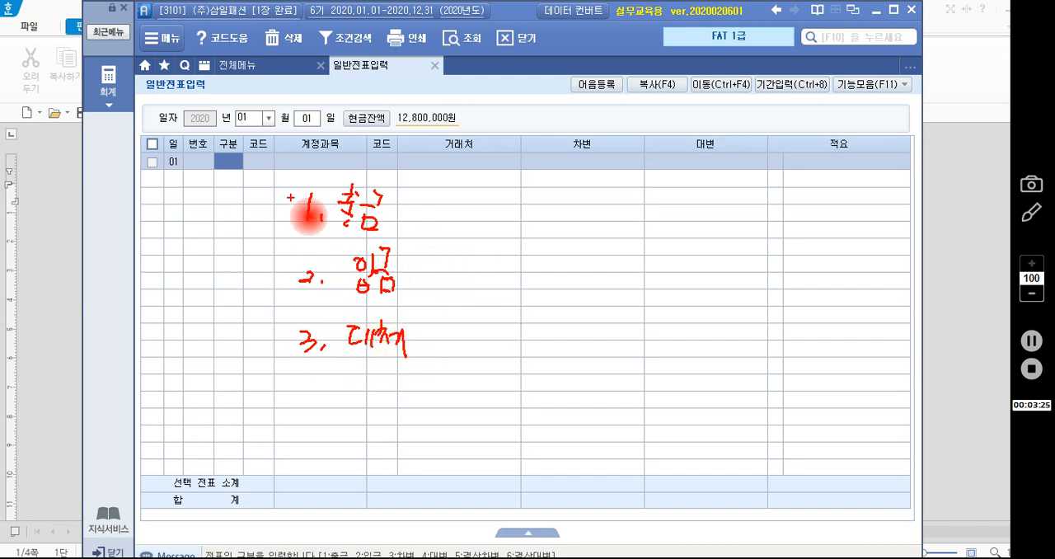
mouse_move(279, 195)
mouse_down()
mouse_move(284, 213)
mouse_move(295, 198)
mouse_up()
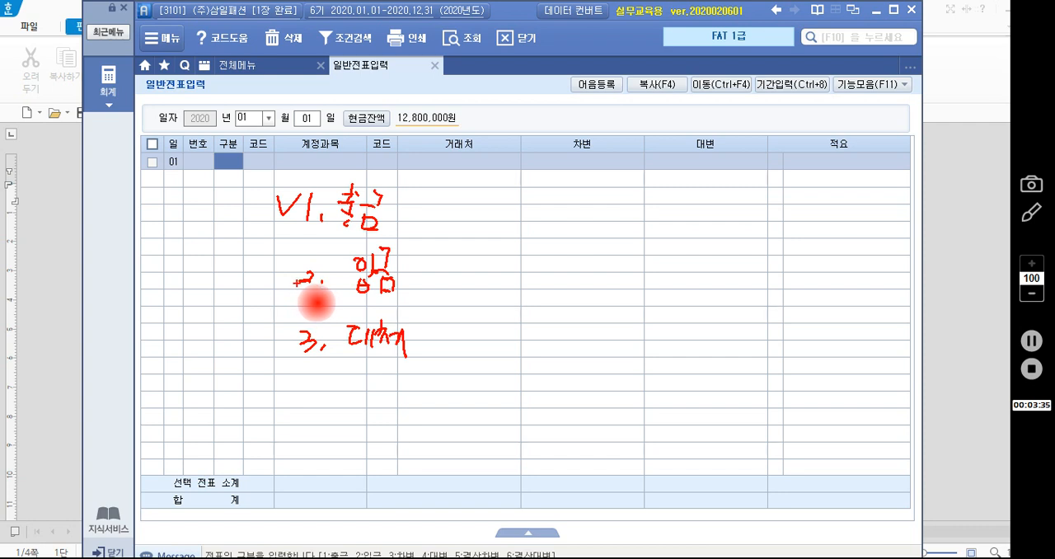
key(Escape)
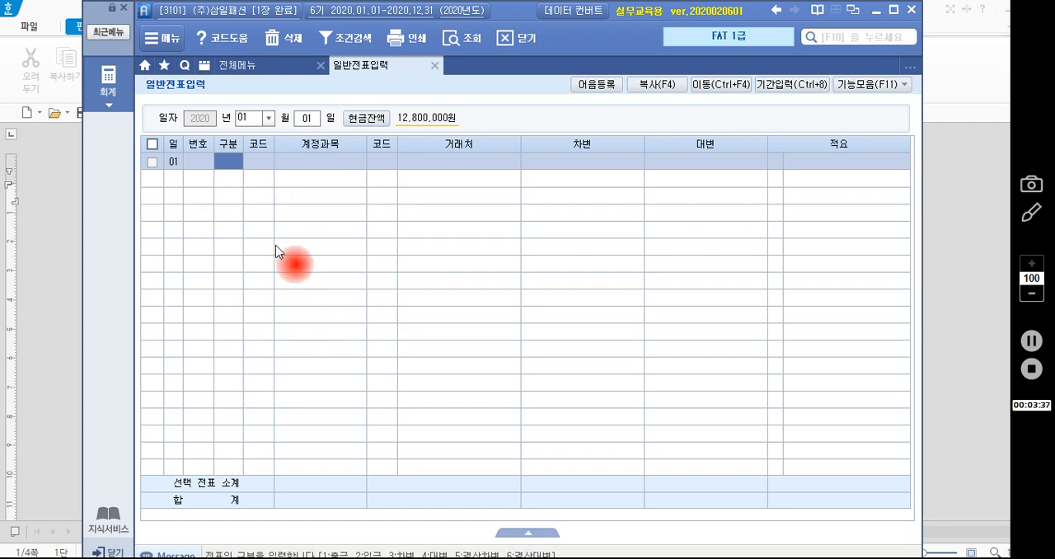
key(ctrl+2)
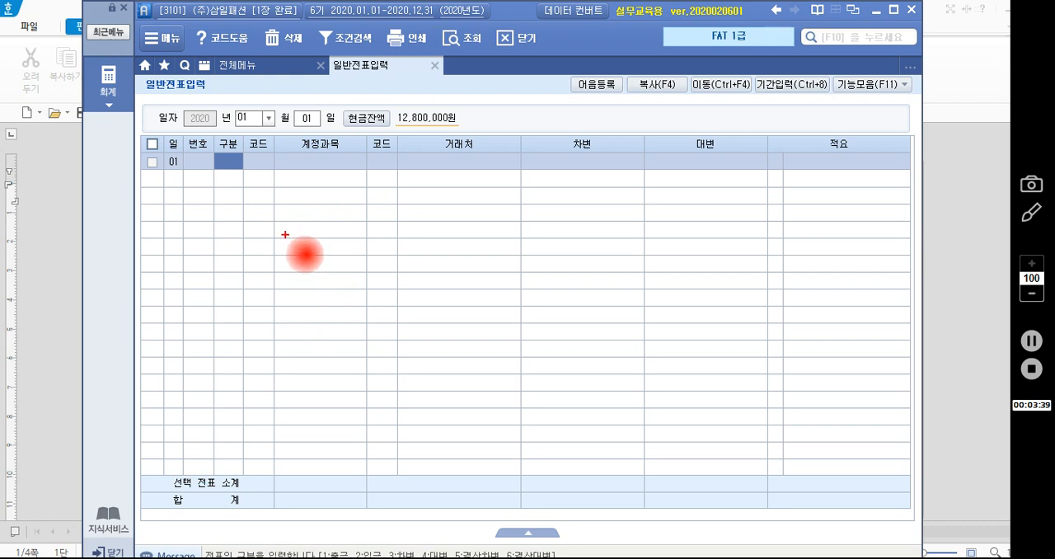
drag(286, 235, 284, 262)
mouse_move(293, 249)
mouse_down()
mouse_move(304, 258)
mouse_move(293, 265)
mouse_move(304, 242)
mouse_move(334, 274)
mouse_up()
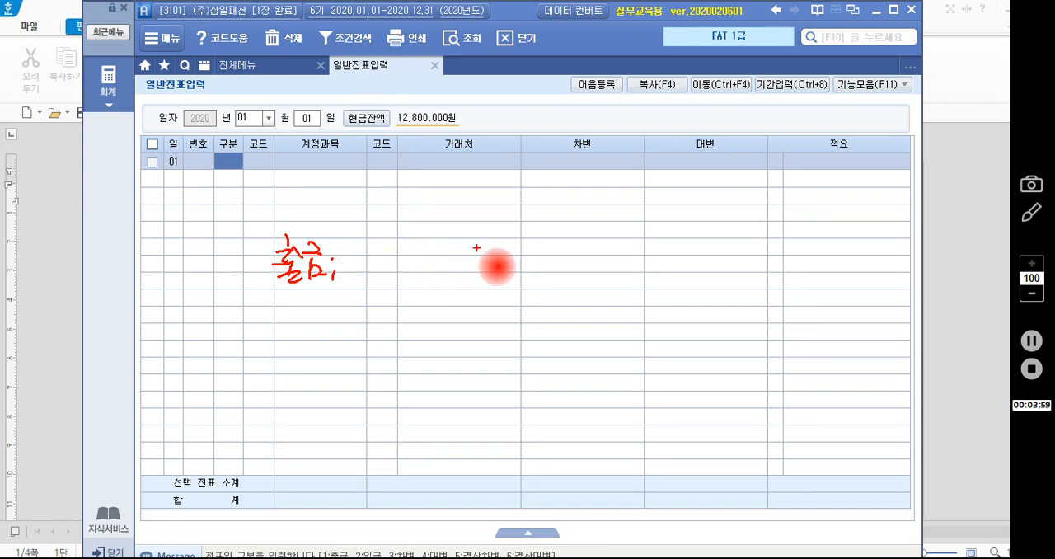
drag(476, 247, 474, 305)
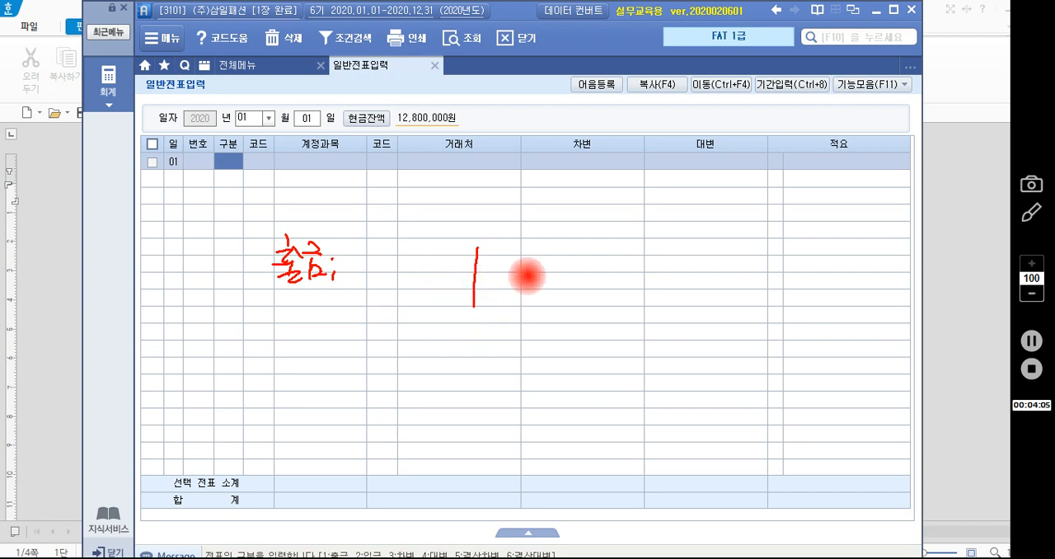
mouse_move(505, 255)
mouse_down()
mouse_move(492, 266)
mouse_move(503, 282)
mouse_move(537, 255)
mouse_move(532, 280)
mouse_move(544, 289)
mouse_up()
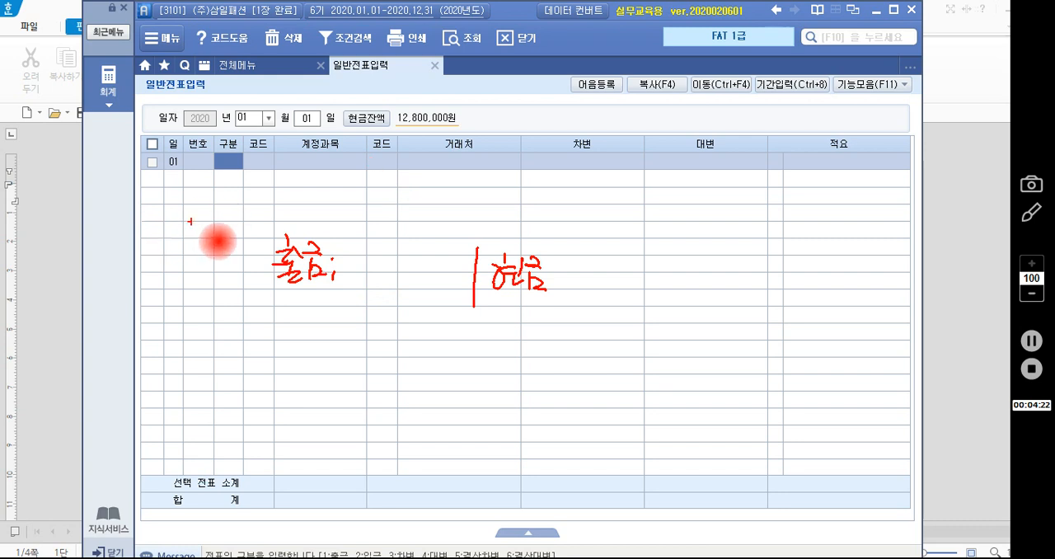
mouse_move(234, 190)
mouse_down()
mouse_move(216, 142)
mouse_move(250, 169)
mouse_move(196, 226)
mouse_move(257, 228)
mouse_up()
mouse_move(278, 221)
mouse_down()
mouse_move(275, 232)
mouse_move(318, 219)
mouse_move(306, 243)
mouse_up()
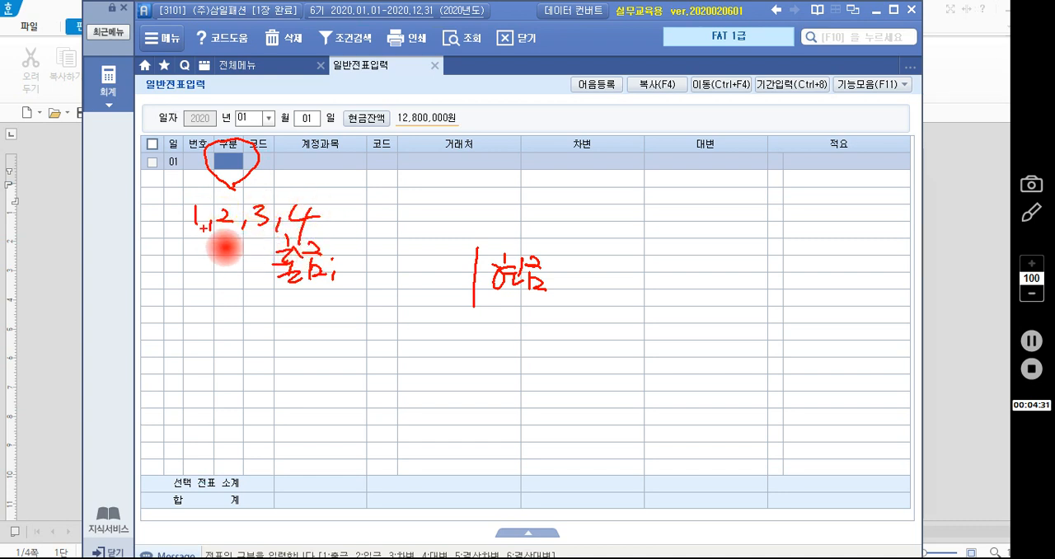
drag(205, 229, 209, 198)
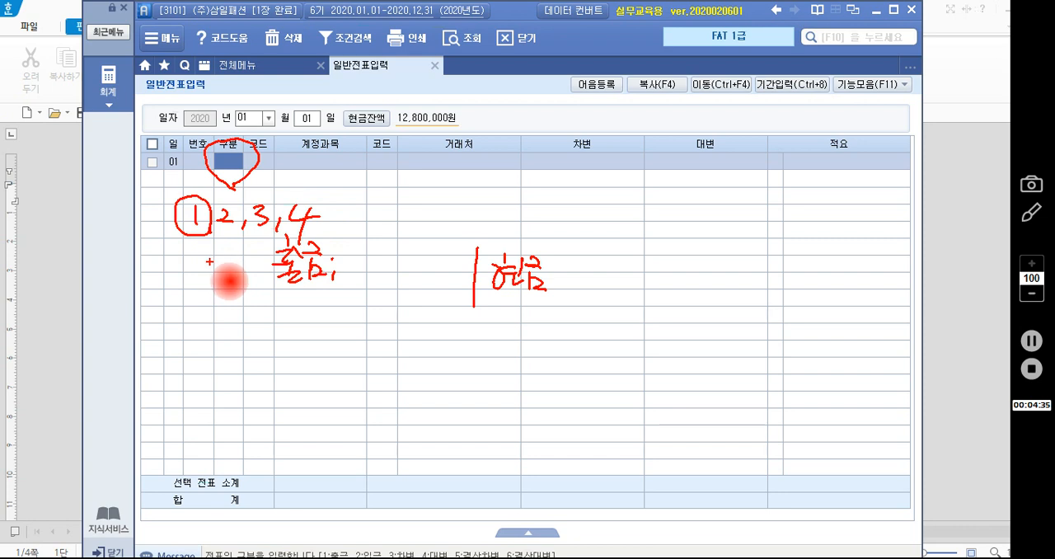
key(Escape)
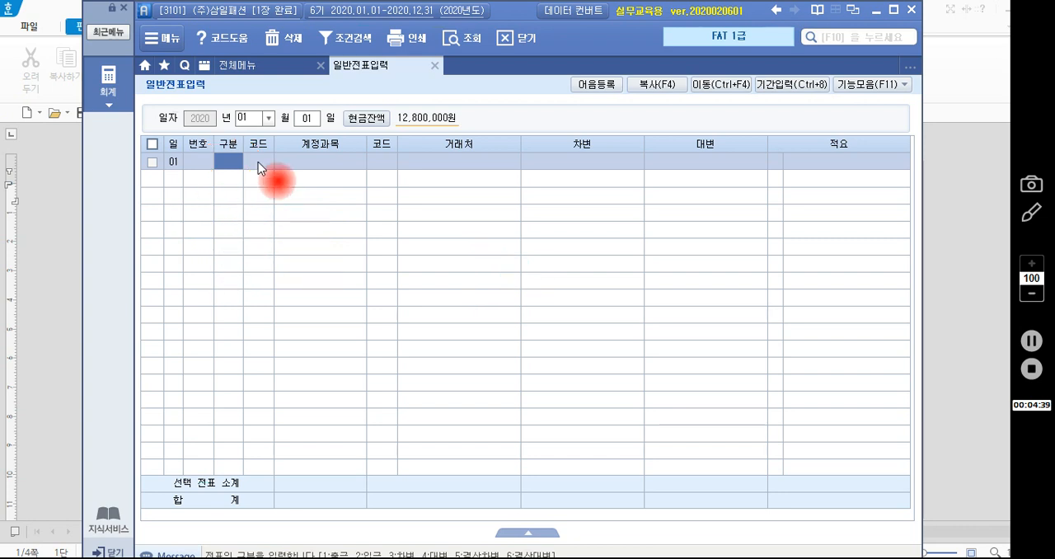
- Set the first voucher row's type (구분) to 1, cash payment (출금)
text(1)
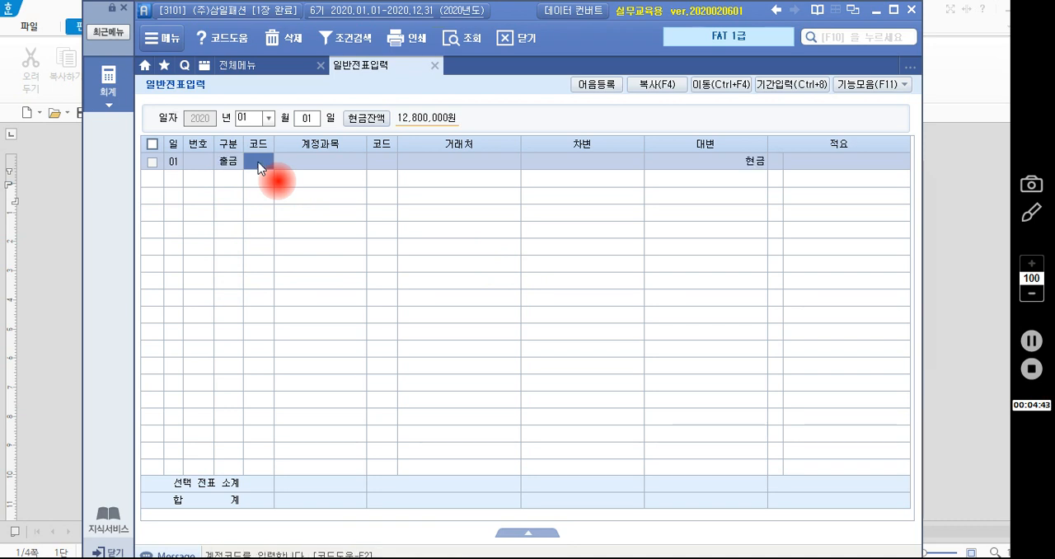
key(ctrl+2)
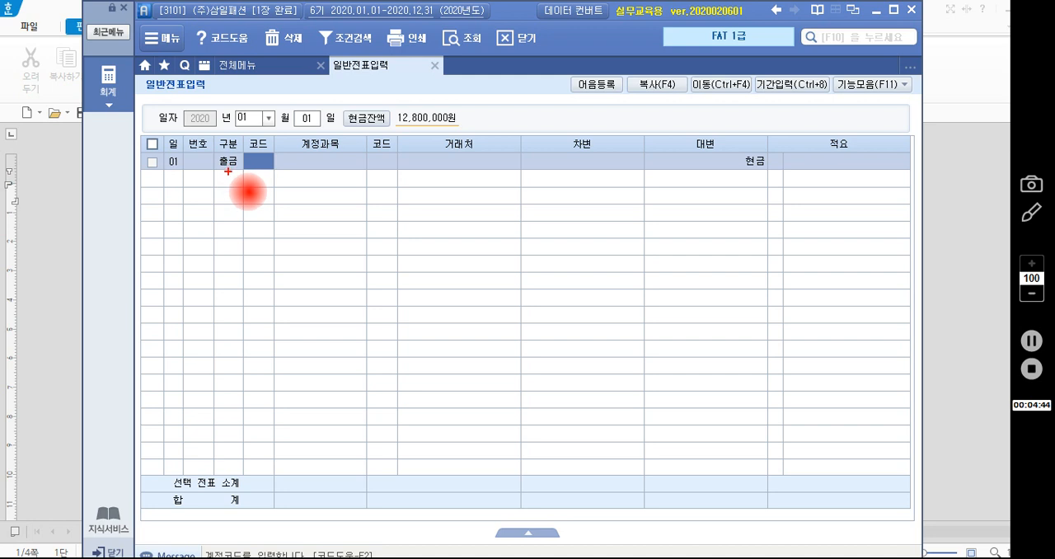
drag(229, 153, 241, 172)
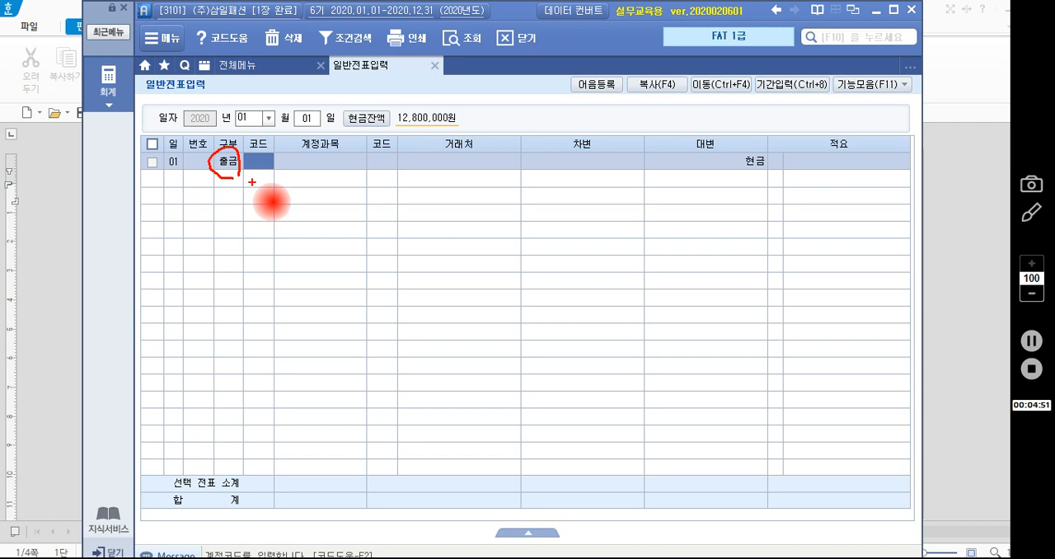
mouse_move(226, 178)
mouse_down()
mouse_move(227, 214)
mouse_move(236, 200)
mouse_up()
drag(226, 240, 228, 269)
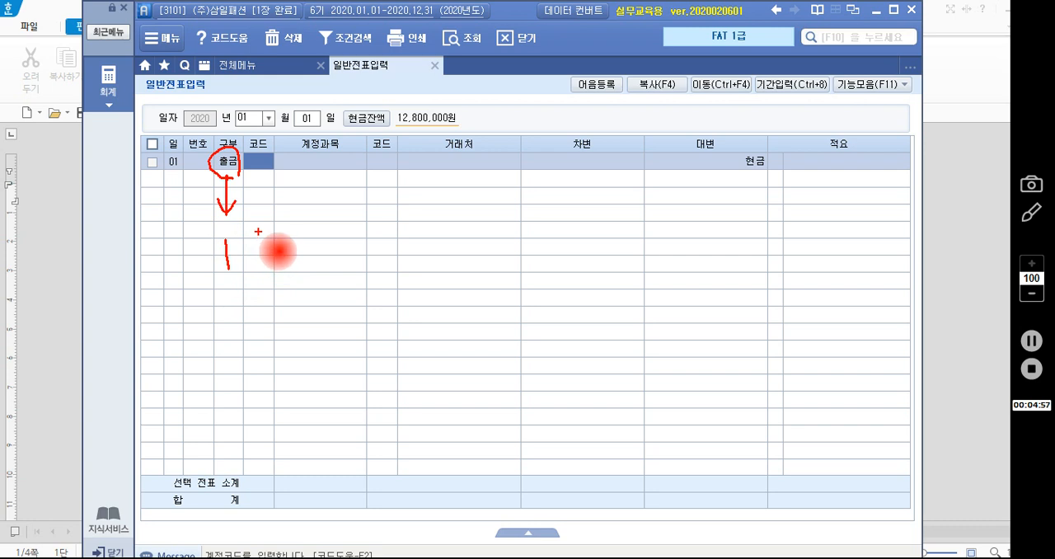
drag(253, 231, 255, 244)
mouse_move(248, 244)
mouse_down()
mouse_move(262, 264)
mouse_move(263, 253)
mouse_up()
drag(265, 252, 277, 259)
drag(272, 263, 279, 271)
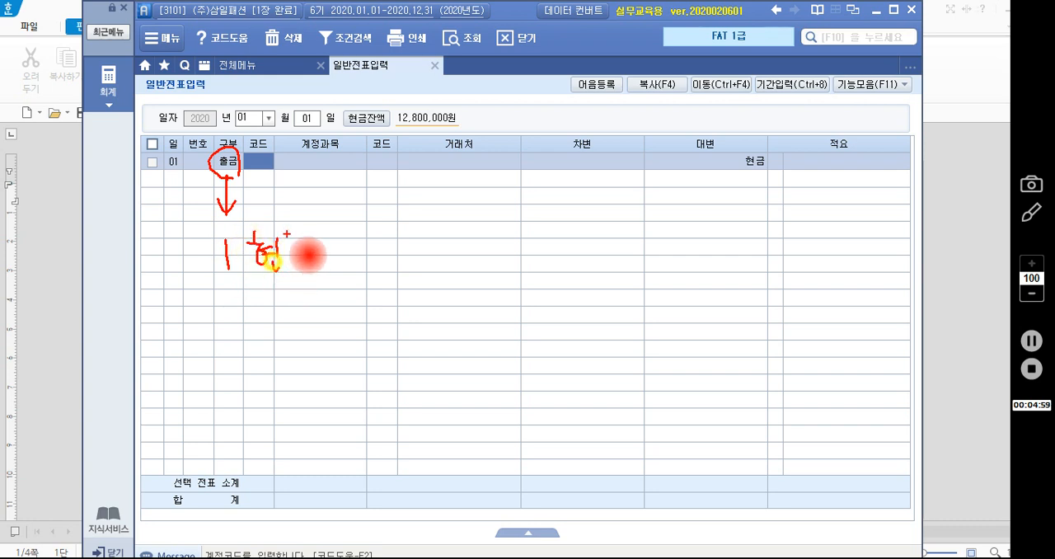
drag(282, 237, 293, 245)
mouse_move(280, 250)
mouse_down()
mouse_move(300, 246)
mouse_move(293, 273)
mouse_up()
drag(295, 259, 312, 268)
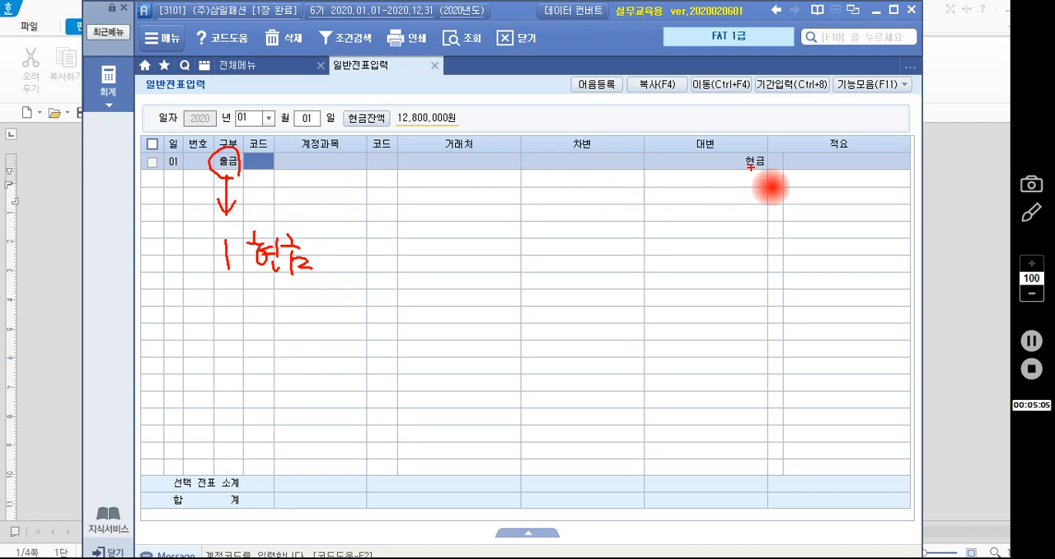
mouse_move(711, 161)
mouse_down()
mouse_move(746, 173)
mouse_move(717, 171)
mouse_up()
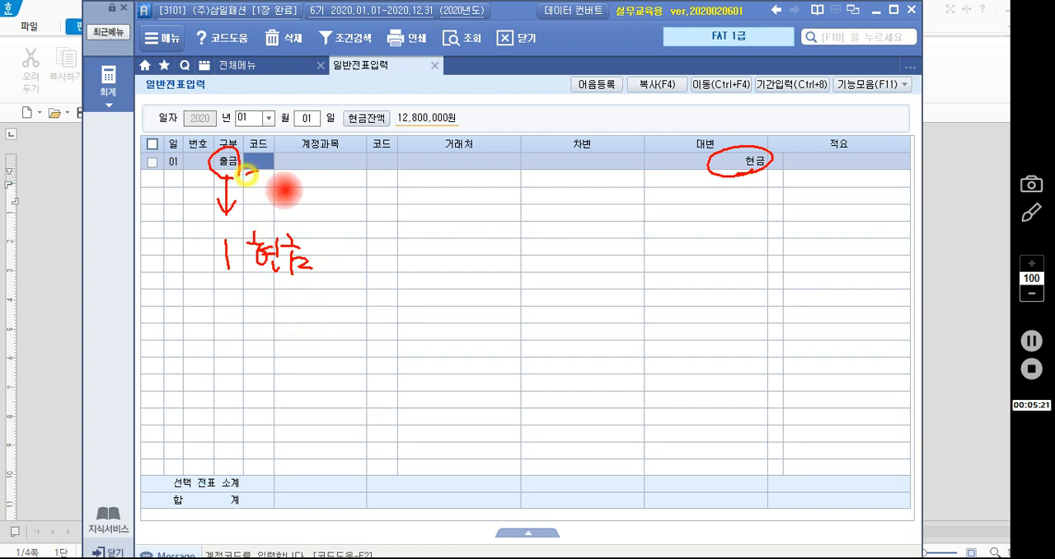
drag(239, 170, 359, 167)
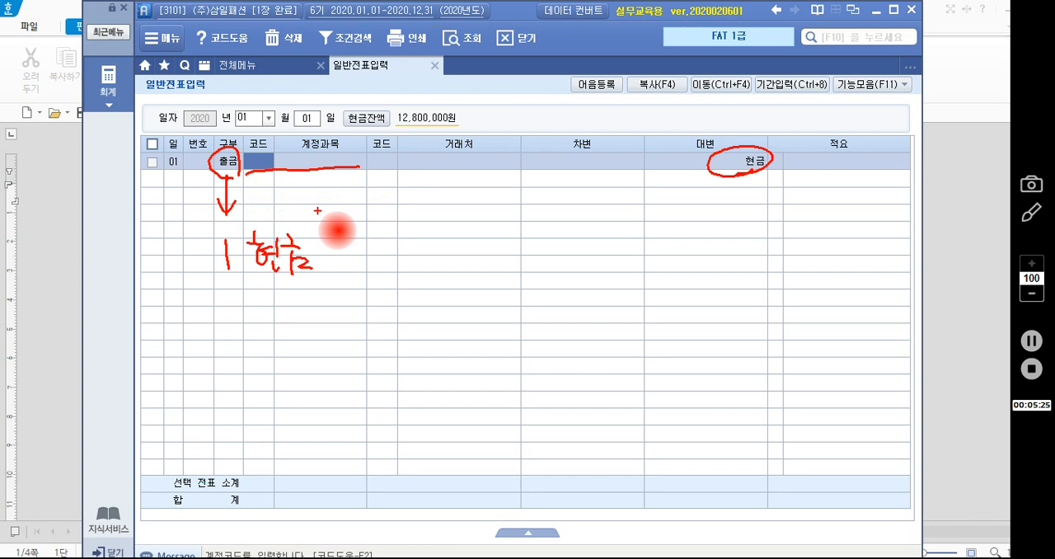
key(Escape)
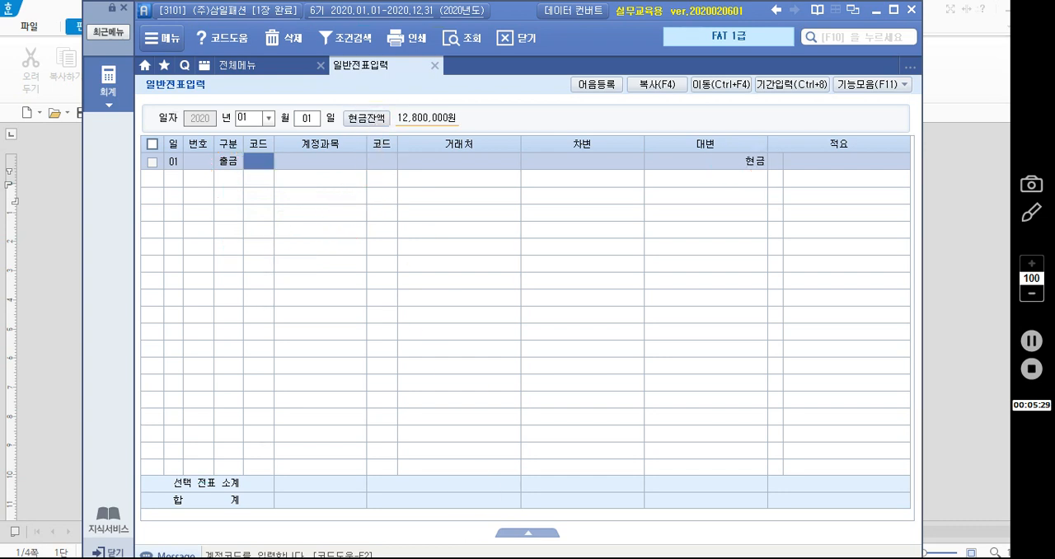
- Switch to the 한글 document and examine the transaction for its debit account, credit account, amount and voucher type
click(466, 551)
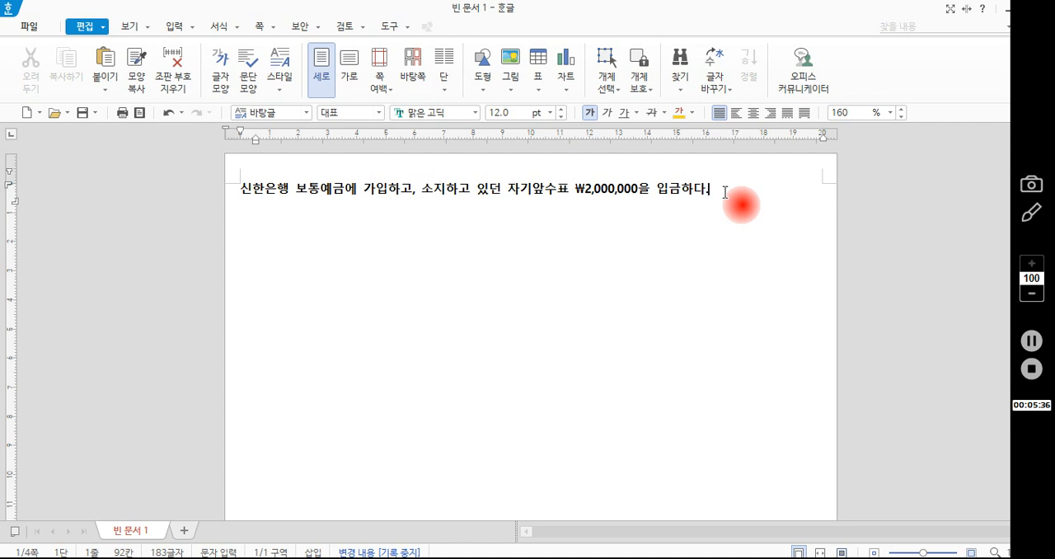
text(.)
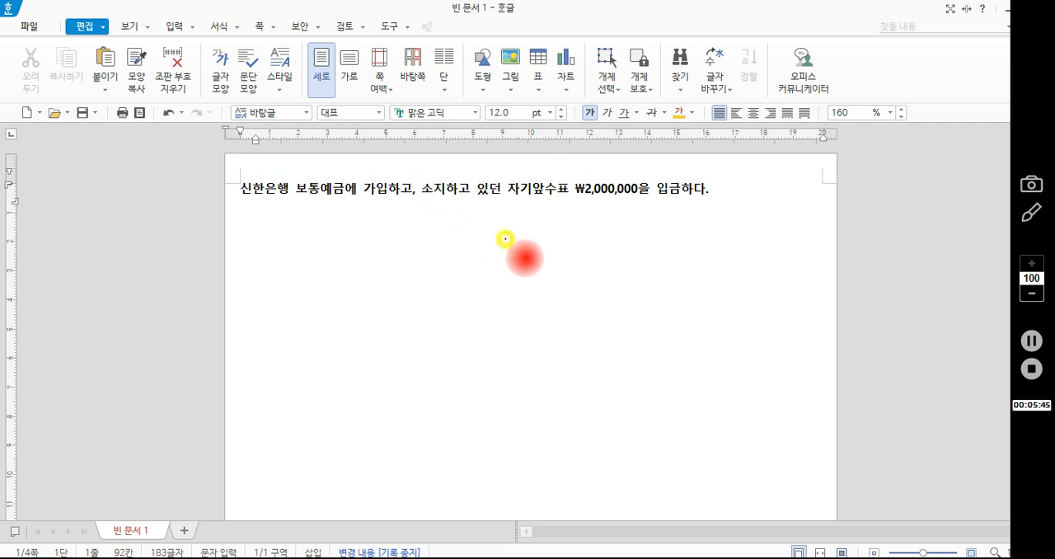
mouse_move(505, 236)
mouse_down()
mouse_move(512, 282)
mouse_move(512, 273)
mouse_up()
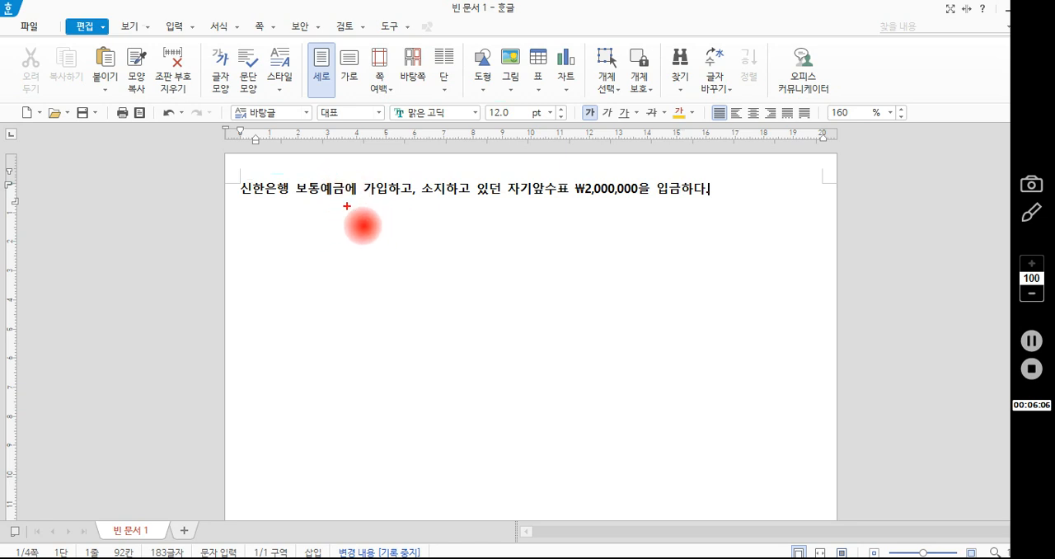
drag(294, 202, 385, 199)
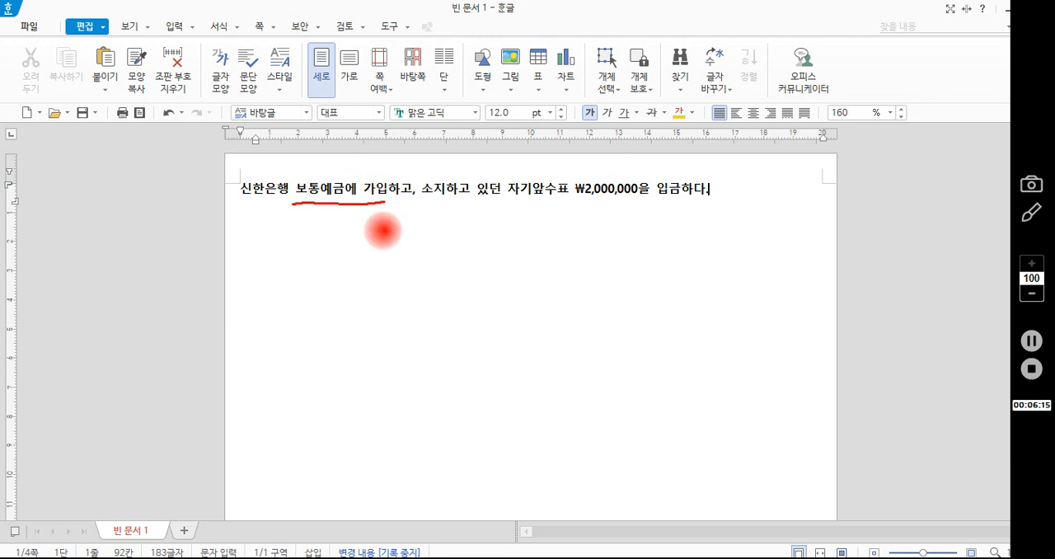
mouse_move(352, 242)
mouse_down()
mouse_move(370, 271)
mouse_move(378, 248)
mouse_move(373, 266)
mouse_move(404, 269)
mouse_move(432, 237)
mouse_move(441, 278)
mouse_move(469, 256)
mouse_move(576, 264)
mouse_up()
drag(598, 226, 599, 299)
click(551, 223)
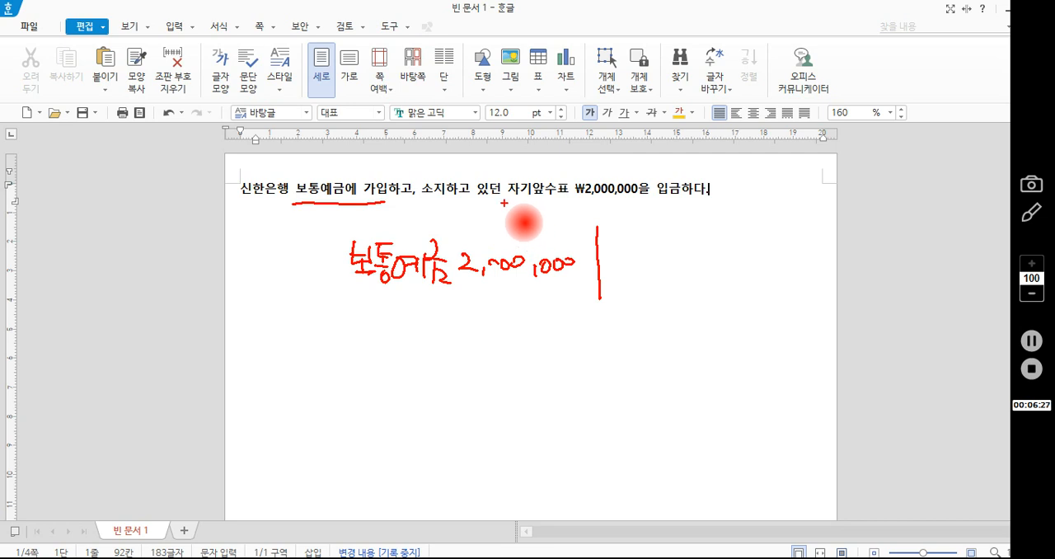
mouse_move(505, 201)
mouse_down()
mouse_move(572, 203)
mouse_move(578, 167)
mouse_move(499, 168)
mouse_move(500, 202)
mouse_up()
mouse_move(571, 180)
mouse_down()
mouse_move(599, 181)
mouse_move(610, 159)
mouse_move(608, 170)
mouse_move(653, 171)
mouse_up()
mouse_move(646, 174)
mouse_down()
mouse_move(659, 174)
mouse_move(650, 190)
mouse_up()
drag(650, 181, 659, 190)
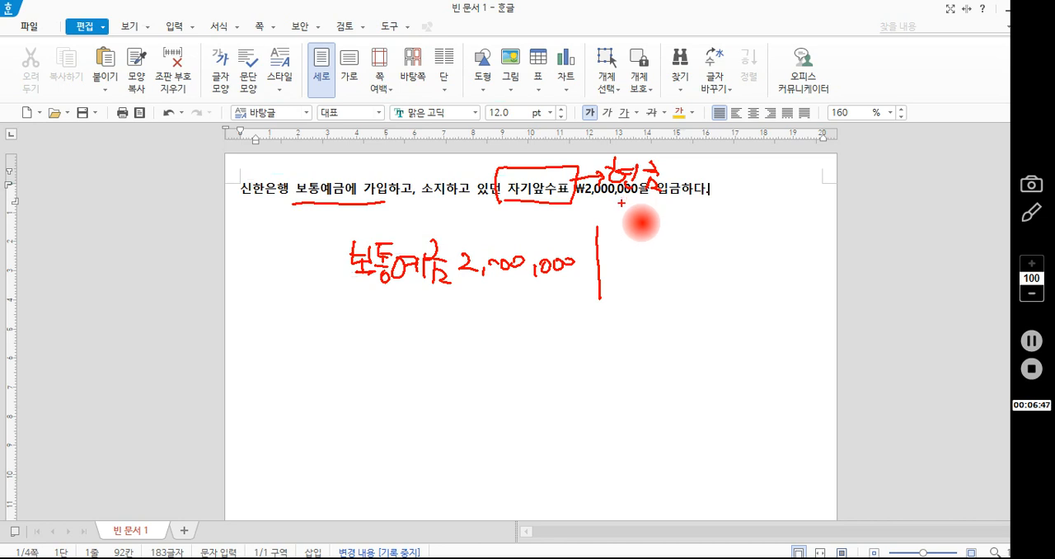
mouse_move(674, 161)
mouse_down()
mouse_move(672, 195)
mouse_move(685, 181)
mouse_up()
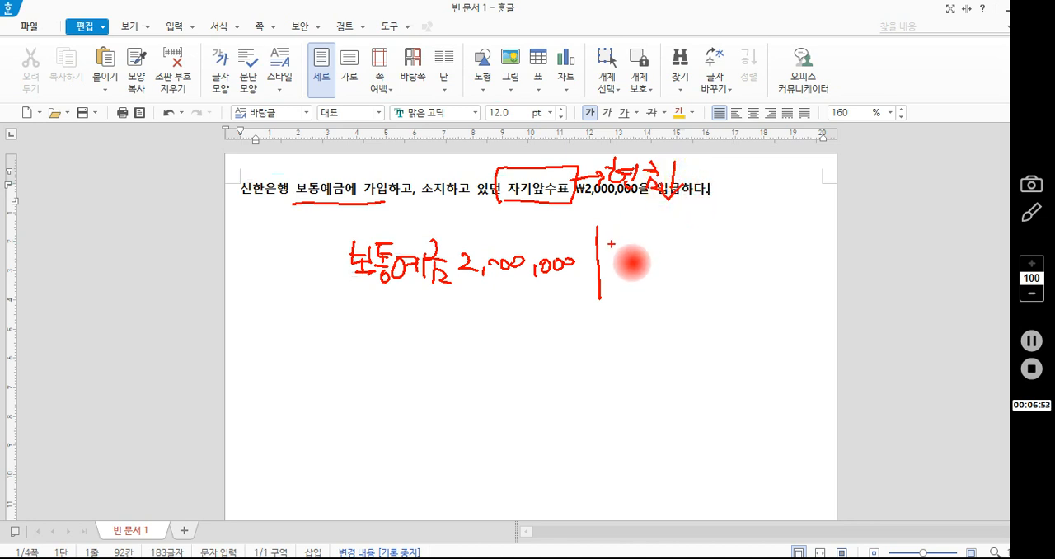
mouse_move(611, 243)
mouse_down()
mouse_move(618, 254)
mouse_move(649, 243)
mouse_move(662, 261)
mouse_move(688, 264)
mouse_move(798, 257)
mouse_up()
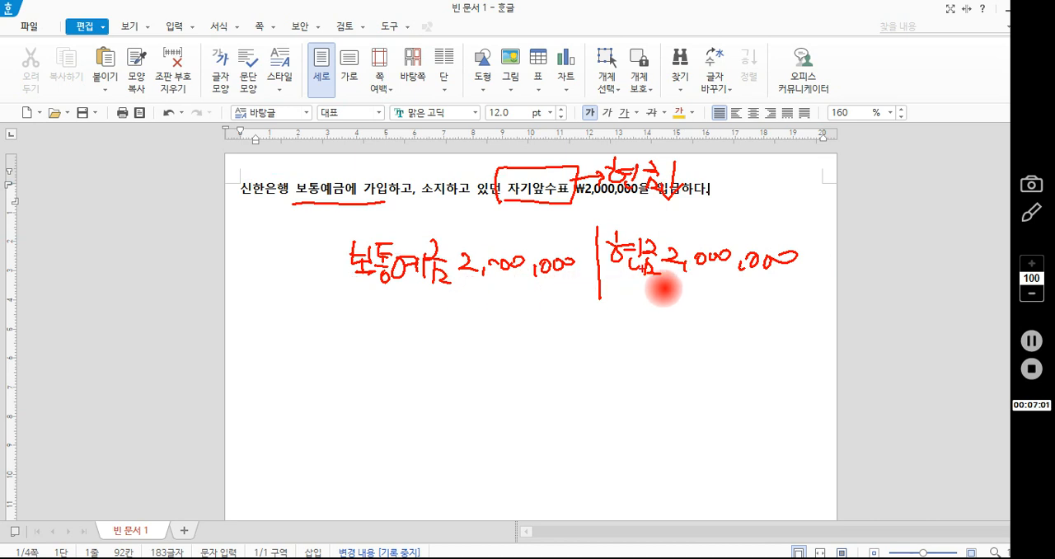
click(622, 284)
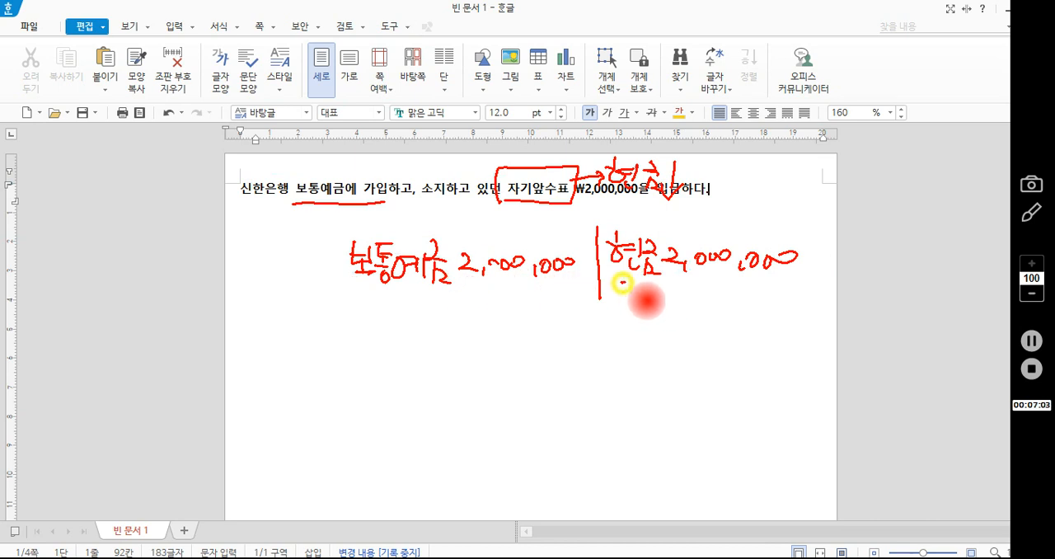
mouse_move(622, 284)
mouse_down()
mouse_move(673, 281)
mouse_move(619, 318)
mouse_up()
drag(626, 312, 638, 320)
drag(622, 330, 638, 336)
mouse_move(647, 318)
mouse_down()
mouse_move(662, 318)
mouse_move(648, 336)
mouse_up()
drag(650, 327, 658, 339)
click(657, 308)
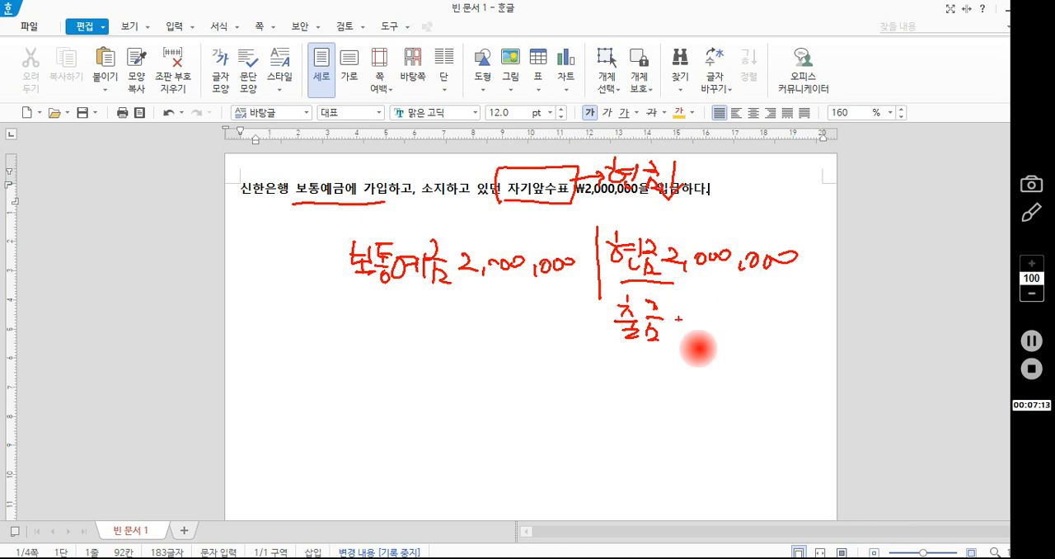
drag(683, 330, 676, 342)
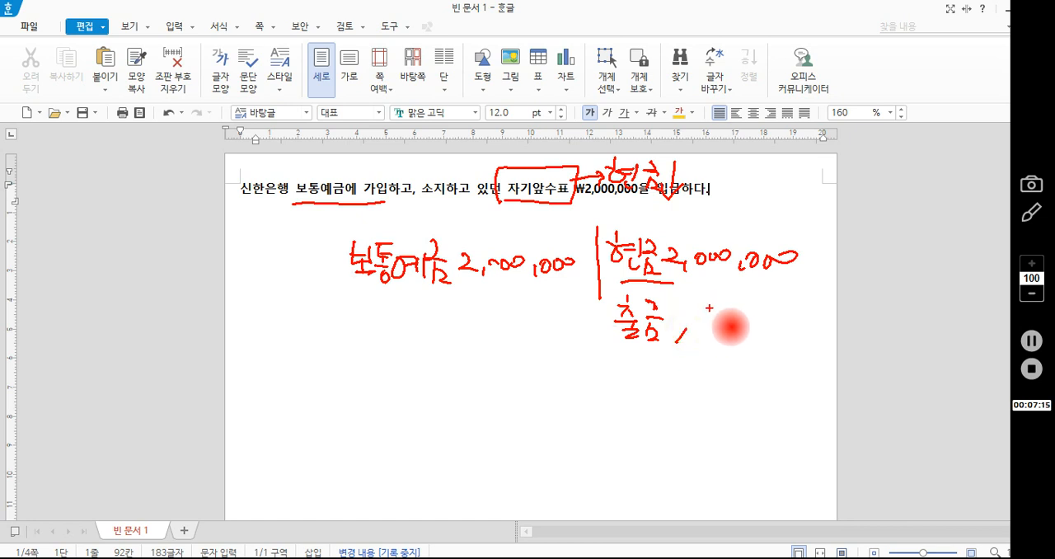
drag(712, 307, 710, 323)
drag(725, 328, 730, 330)
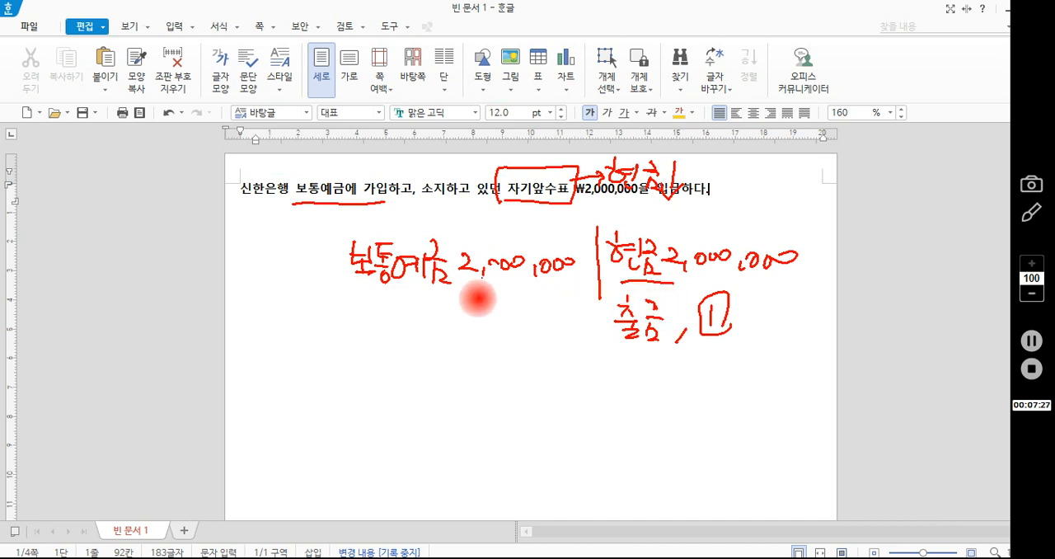
drag(354, 292, 440, 300)
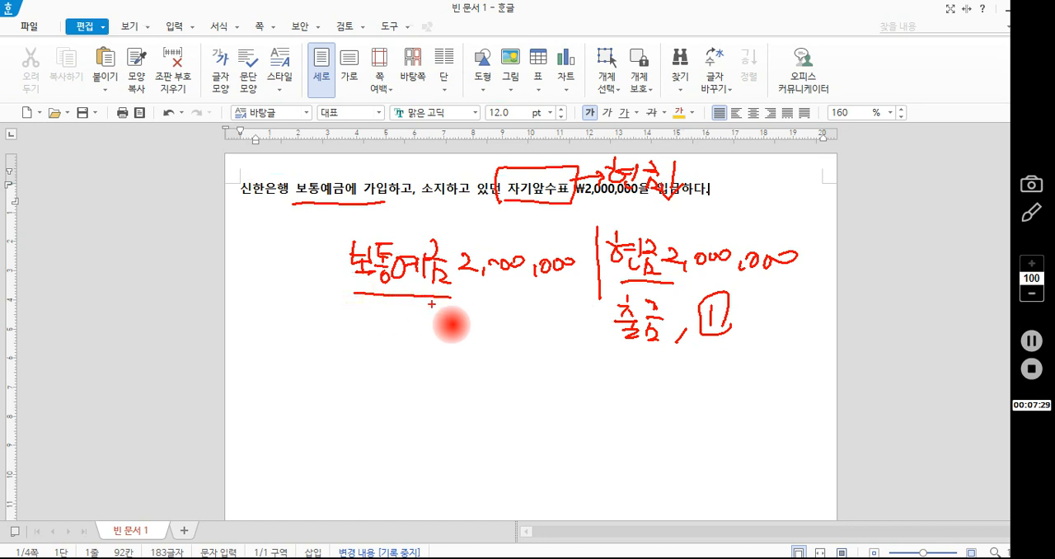
key(Escape)
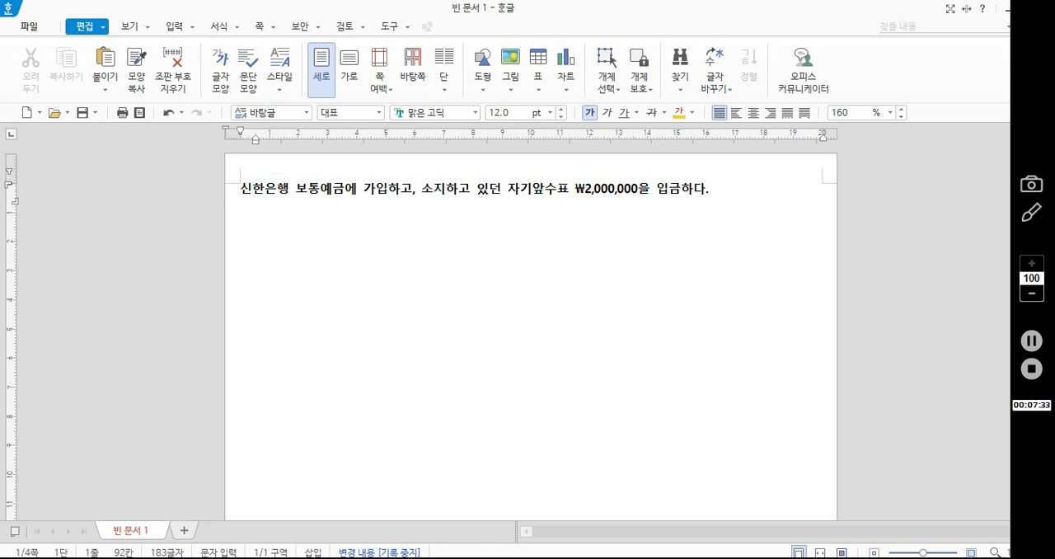
- Return to the Smart A voucher entry window and set the cash payment row's account to 보통예금 (103)
click(470, 557)
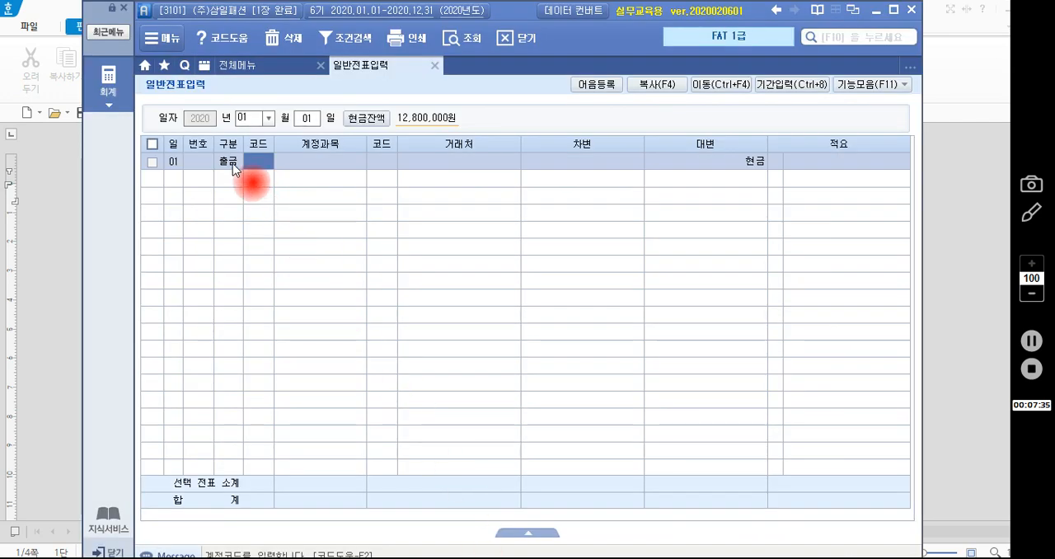
click(231, 163)
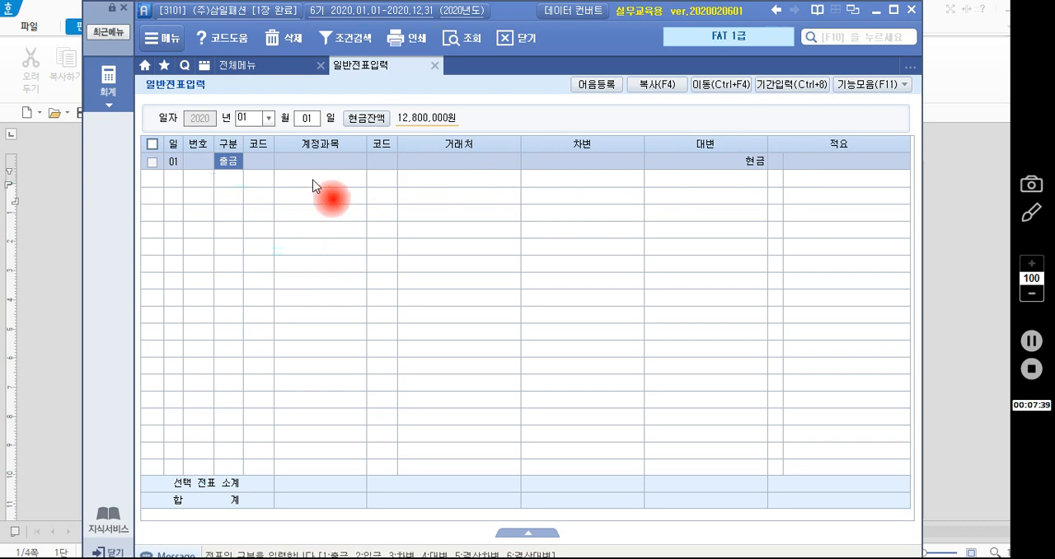
click(261, 164)
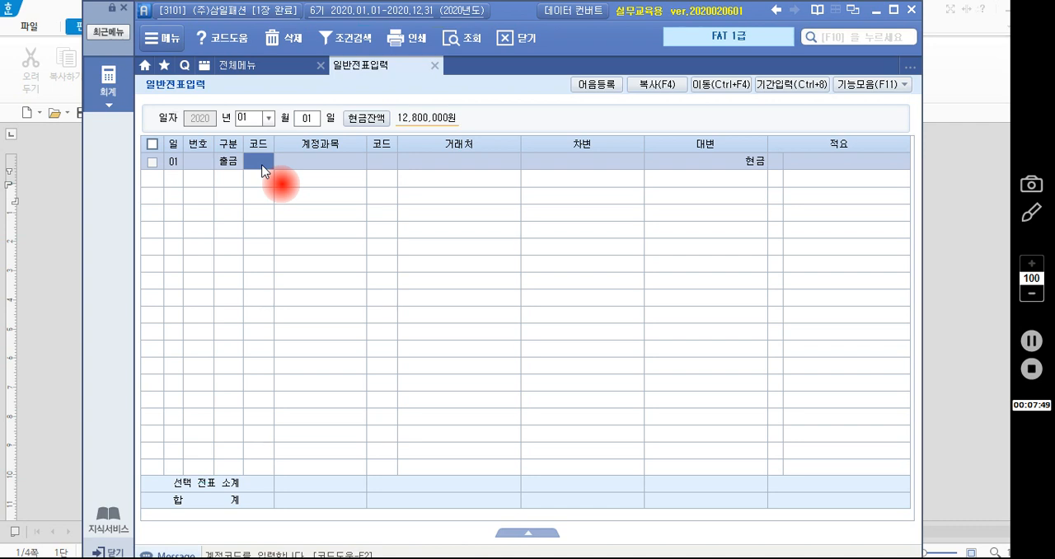
text(보험)
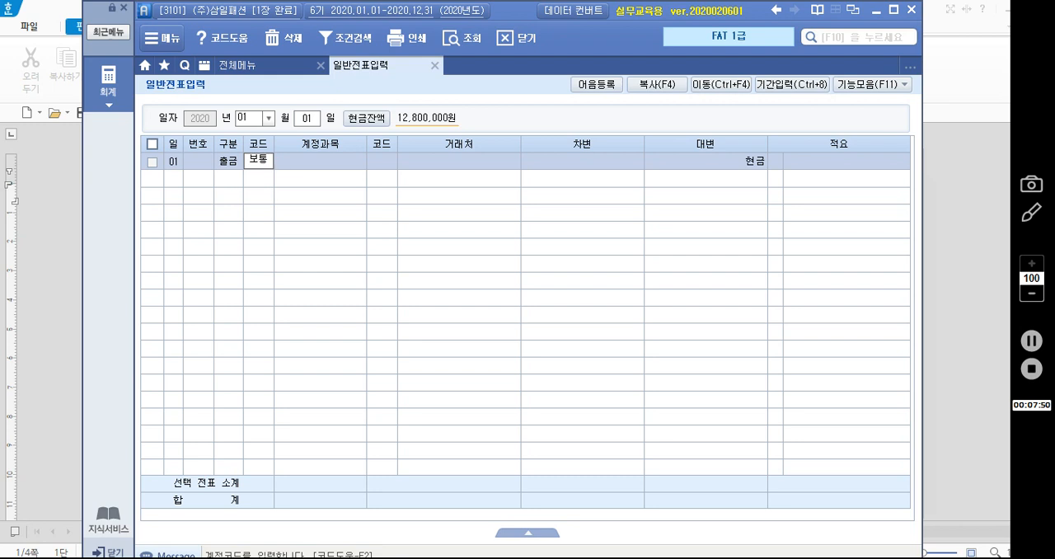
key(Return)
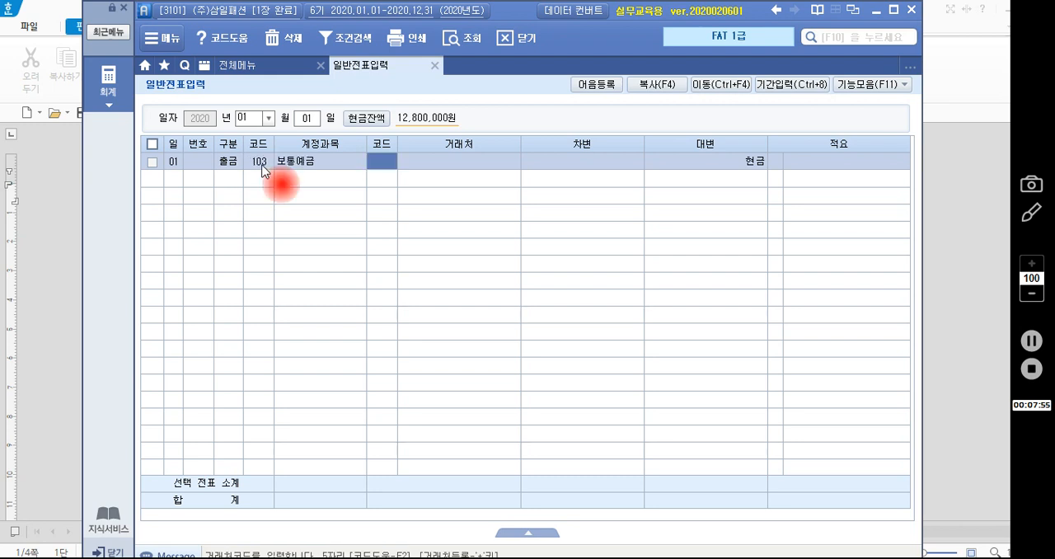
- Replace the row's account with 당좌예금 (102) by looking up 당좌 in the account code help
click(263, 165)
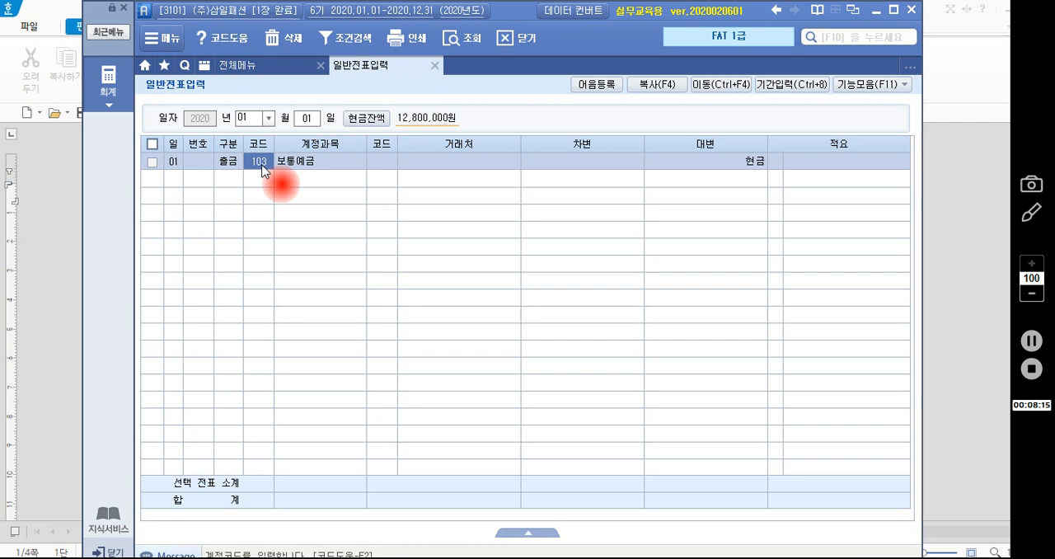
text(당좌)
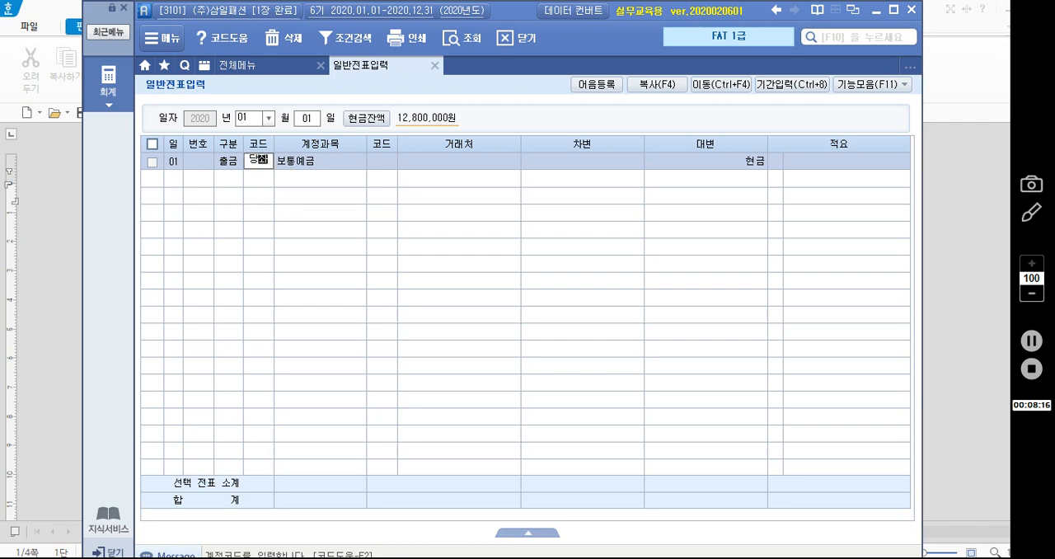
key(Return)
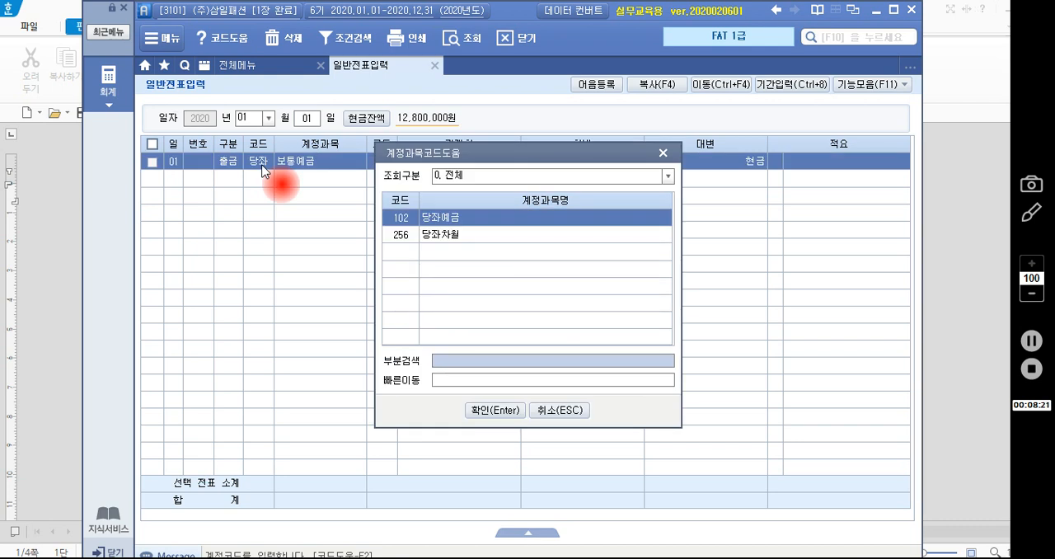
key(Down)
key(Up)
key(Return)
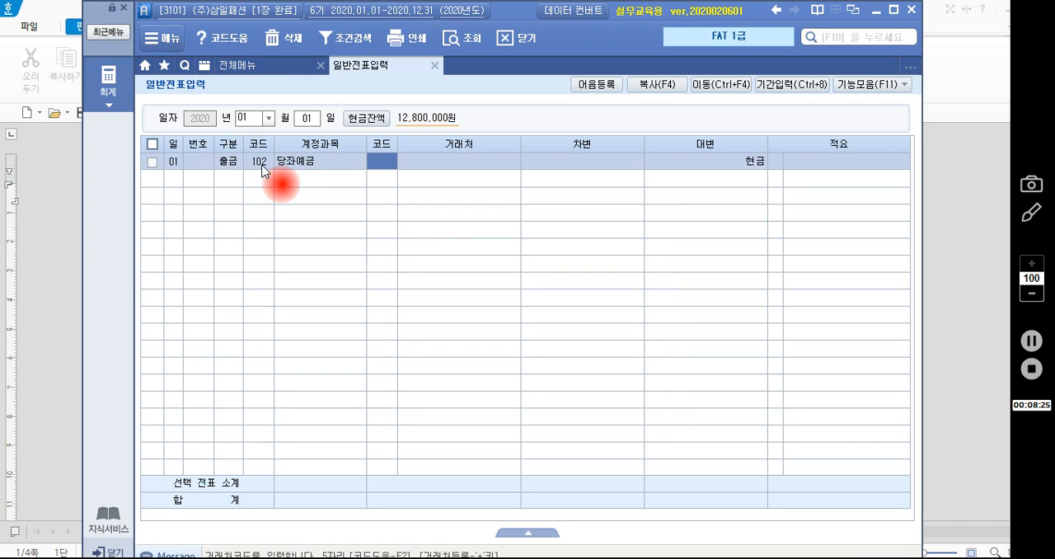
- Change the row's account back to 보통예금 (103) by entering 보통 as the account code
click(261, 161)
key(Return)
click(262, 168)
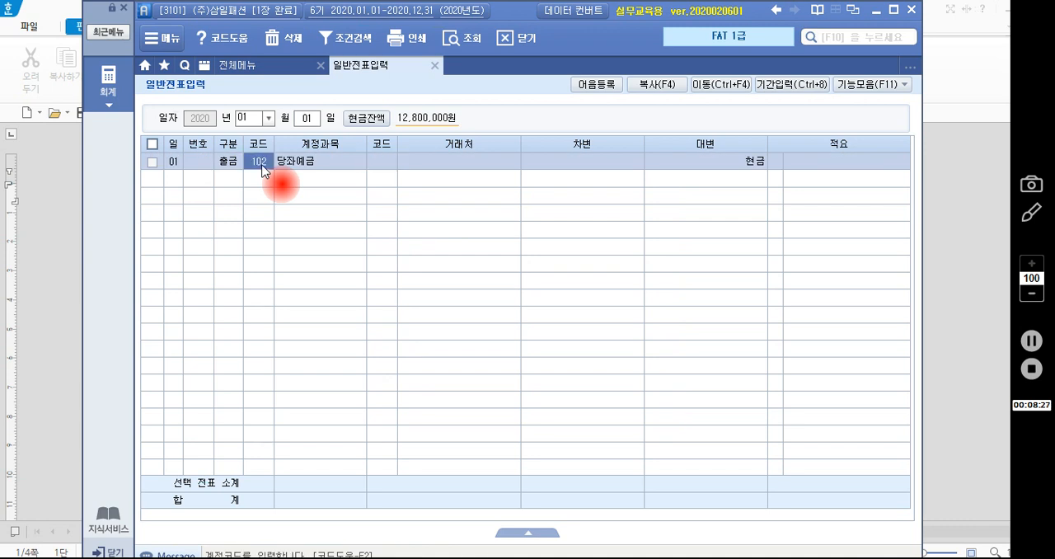
key(BackSpace)
text(보통)
key(Return)
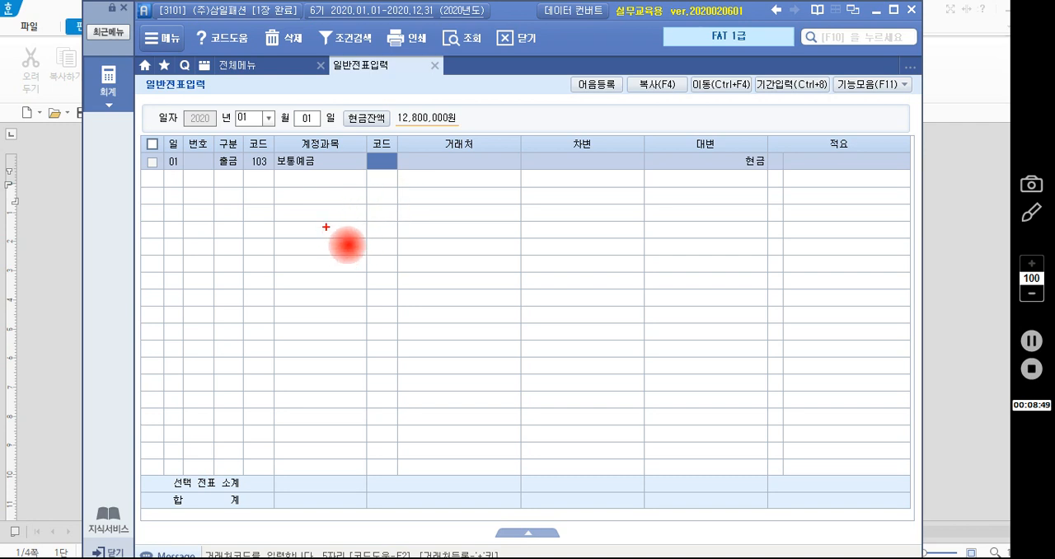
drag(330, 219, 328, 244)
mouse_move(344, 239)
mouse_down()
mouse_move(403, 220)
mouse_move(436, 228)
mouse_move(447, 217)
mouse_move(487, 229)
mouse_move(493, 254)
mouse_up()
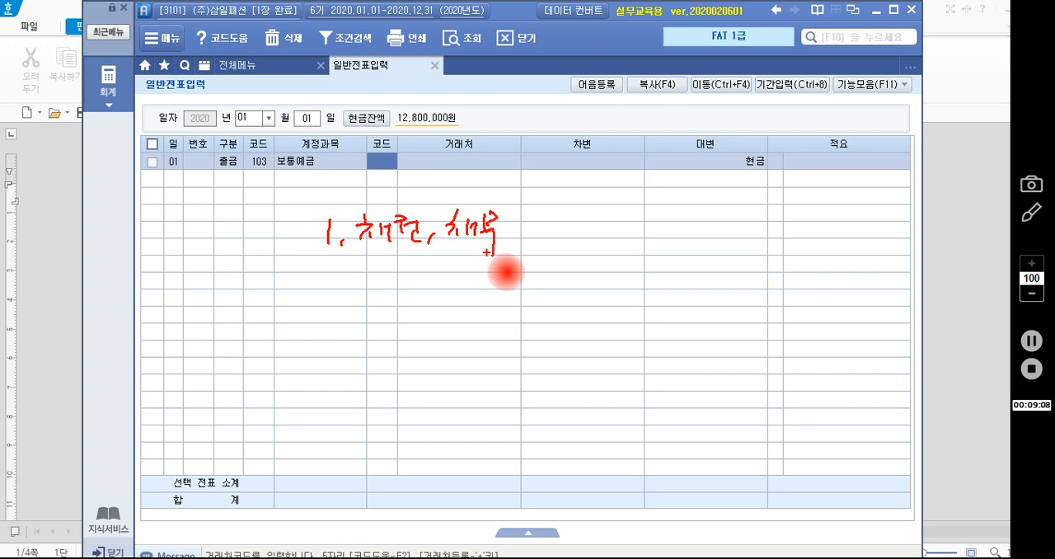
click(356, 299)
mouse_move(327, 285)
mouse_down()
mouse_move(350, 298)
mouse_move(405, 276)
mouse_move(418, 293)
mouse_up()
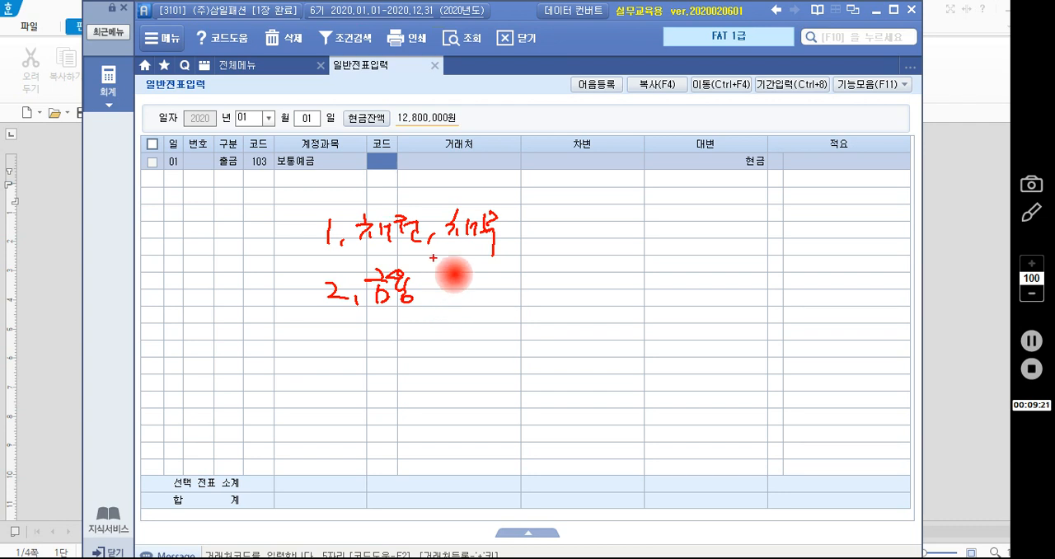
key(Escape)
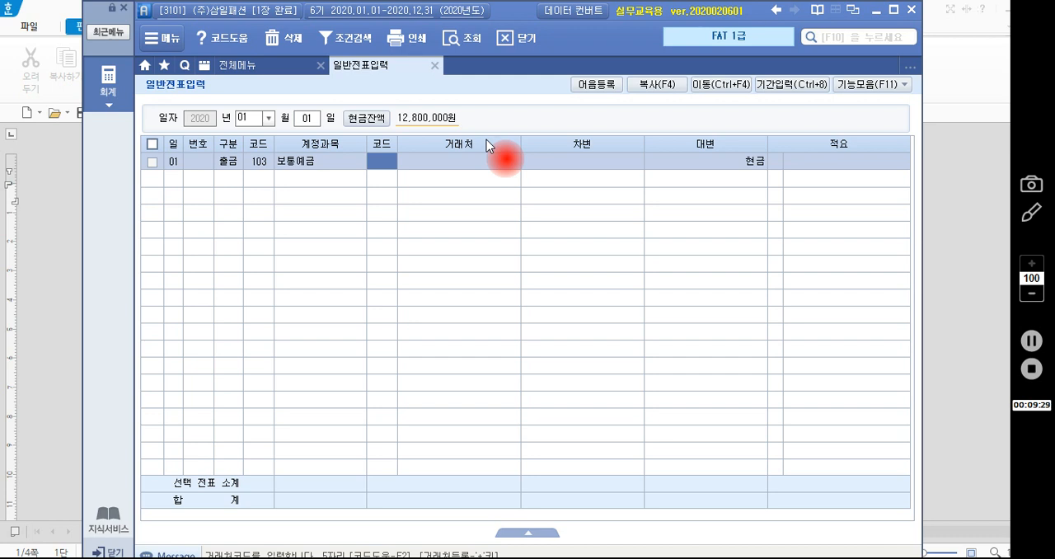
- Set the row's trading partner (거래처) to 신한은행(보통), code 98002, and enter a debit amount (차변) of 2,000,000
text(ㅣㄴ)
key(Return)
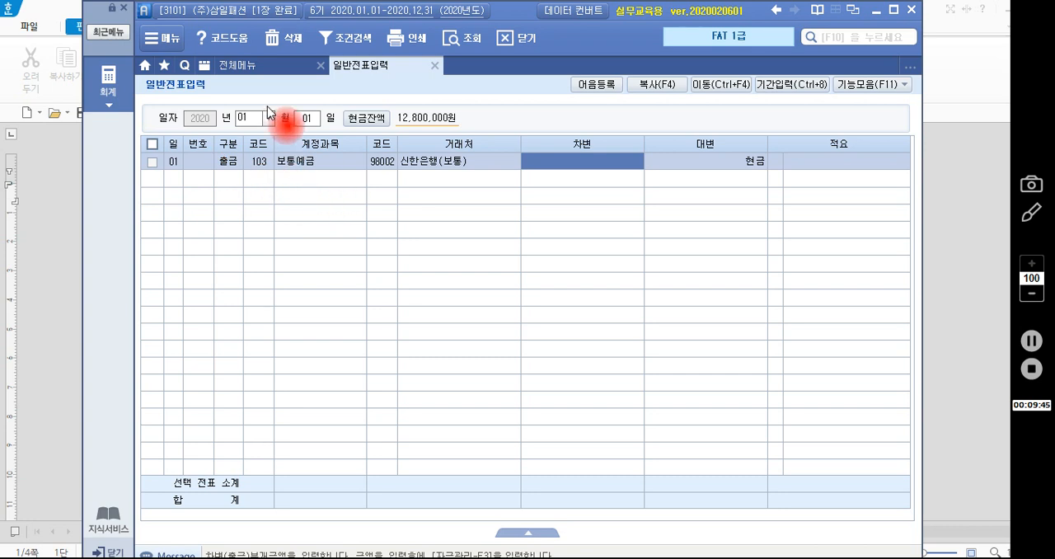
text(2)
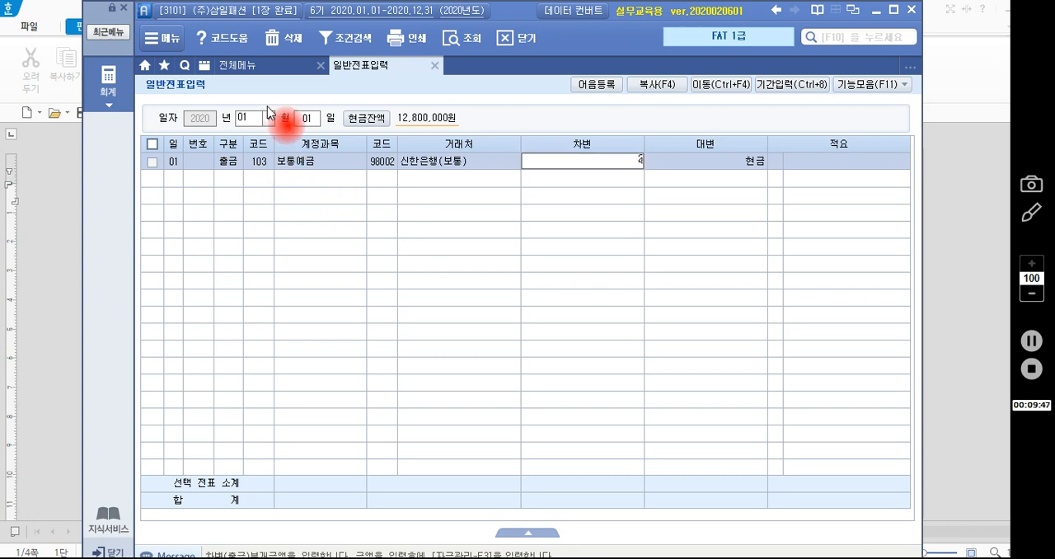
text(,000,000)
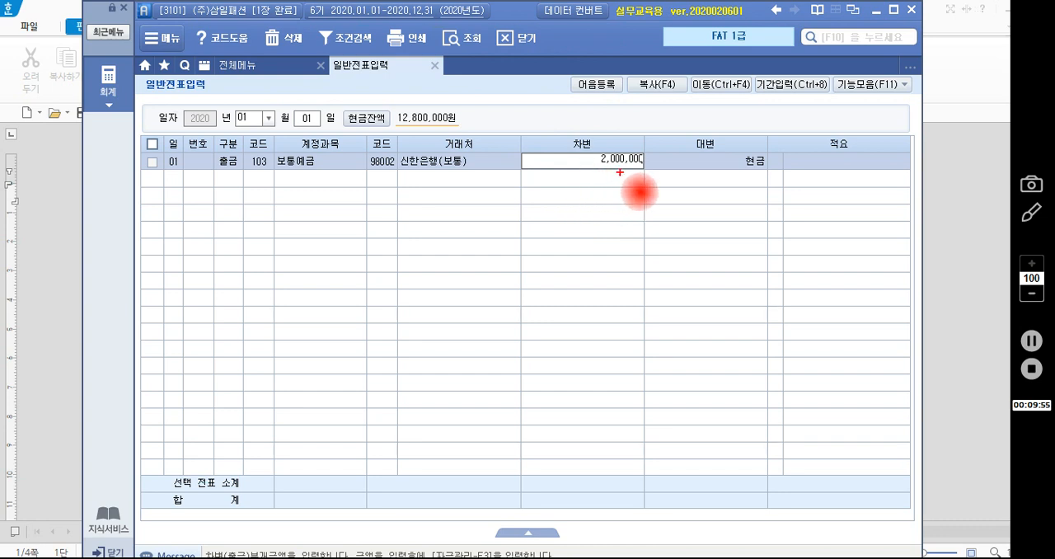
mouse_move(623, 169)
mouse_down()
mouse_move(610, 149)
mouse_move(621, 167)
mouse_move(648, 169)
mouse_move(636, 153)
mouse_up()
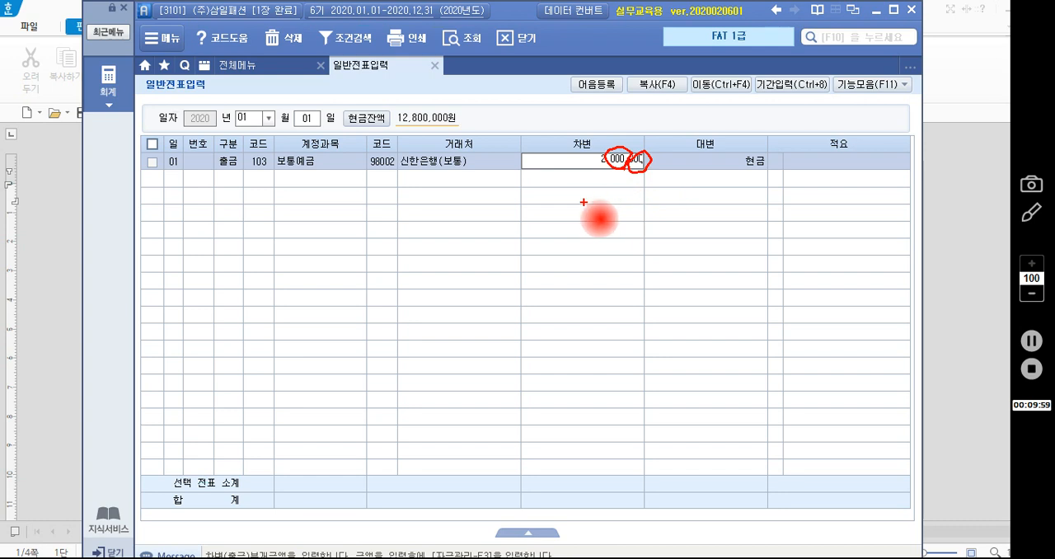
drag(583, 196, 597, 199)
mouse_move(615, 199)
mouse_down()
mouse_move(612, 212)
mouse_move(616, 201)
mouse_move(651, 206)
mouse_up()
mouse_move(644, 200)
mouse_down()
mouse_move(644, 211)
mouse_move(674, 211)
mouse_up()
drag(664, 204, 680, 204)
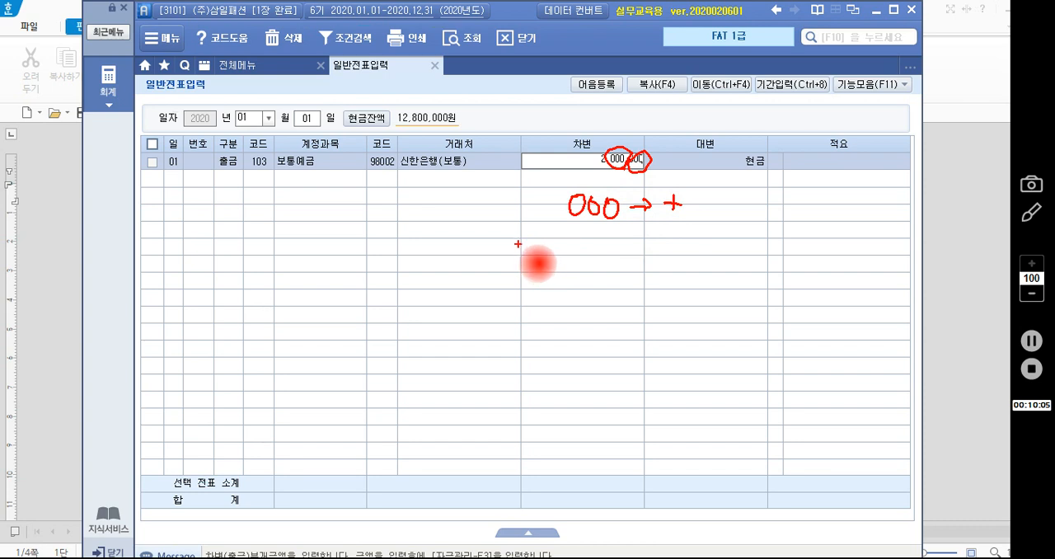
mouse_move(509, 251)
mouse_down()
mouse_move(534, 259)
mouse_move(582, 247)
mouse_move(607, 262)
mouse_move(643, 249)
mouse_move(614, 262)
mouse_up()
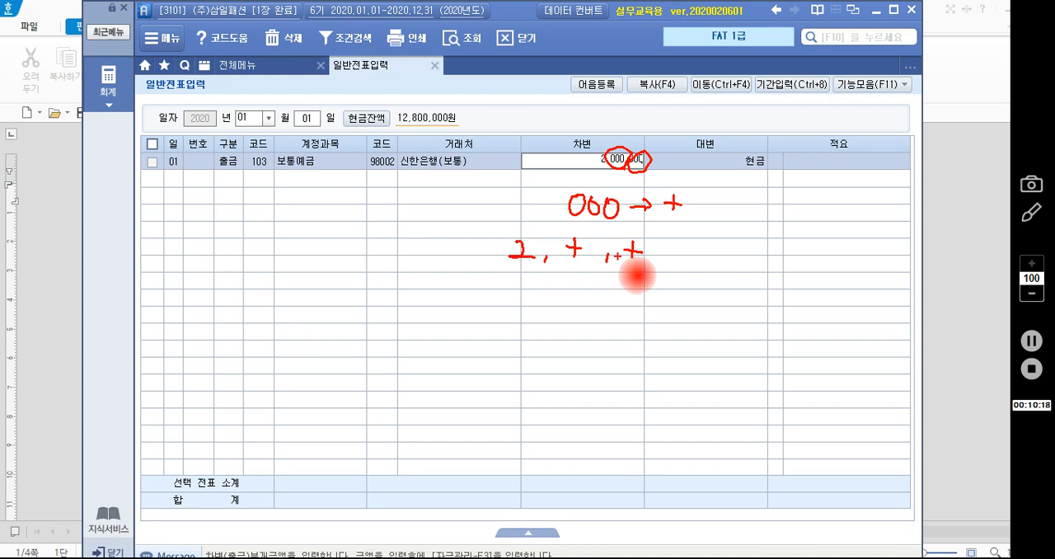
key(Escape)
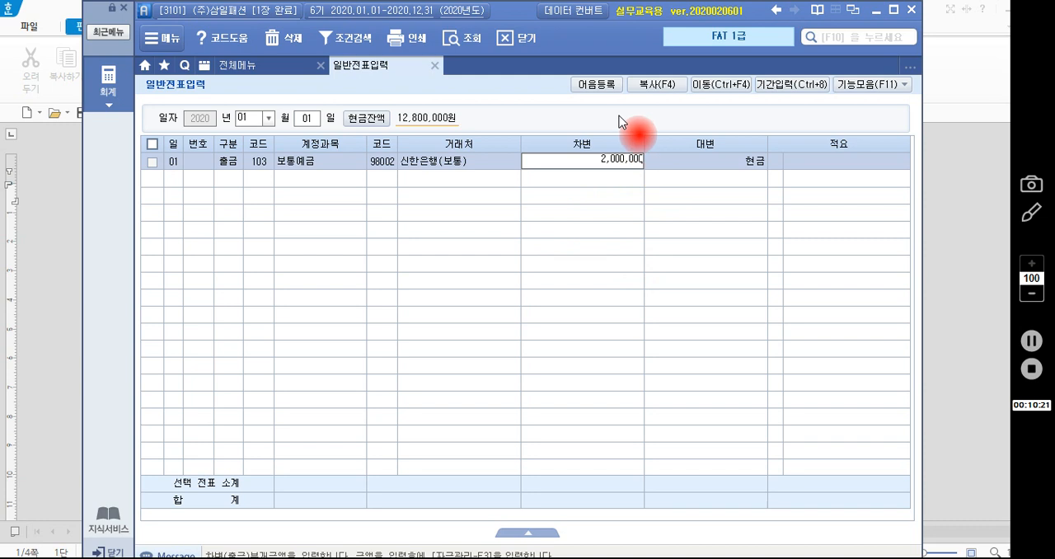
- Re-enter the 보통예금 row's debit amount (차변) as 2,000,000, leave its summary (적요) blank, and reload the vouchers for January 1
key(Escape)
text(3)
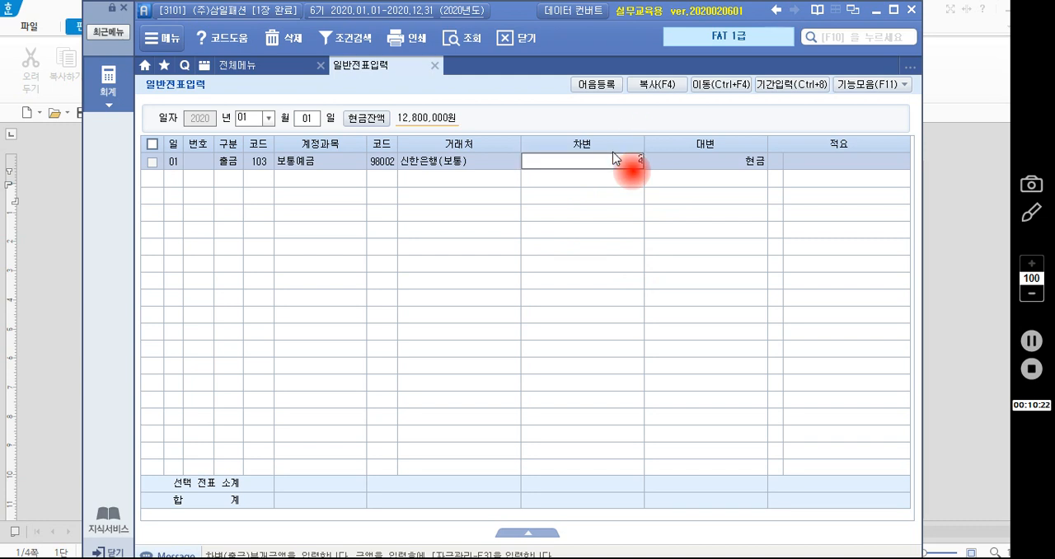
text(0000000)
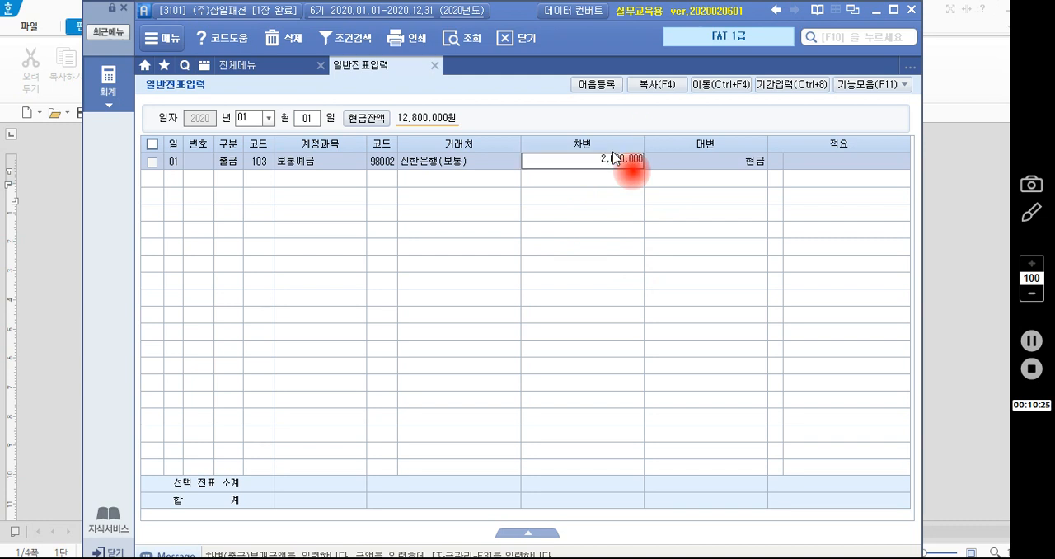
key(Return)
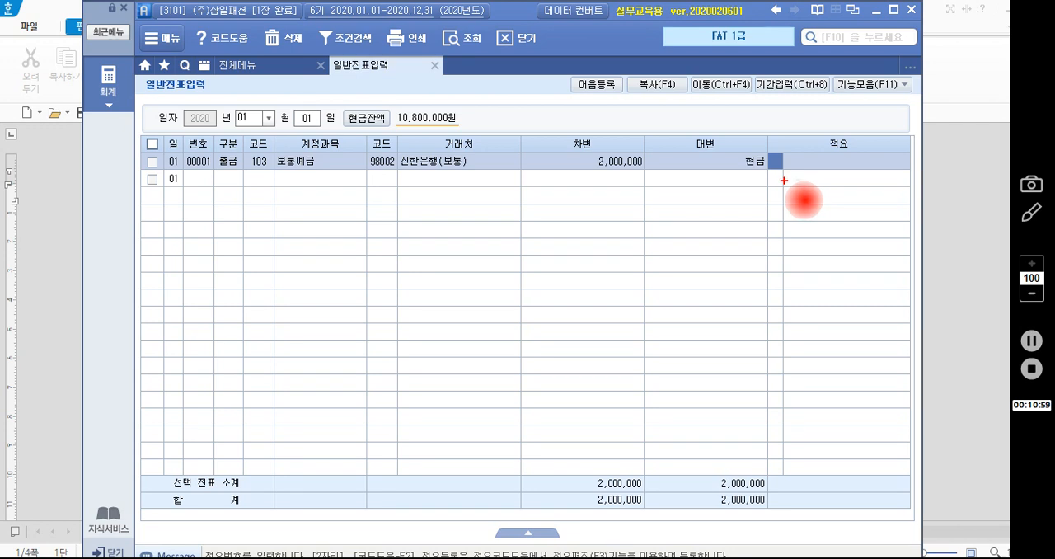
key(Escape)
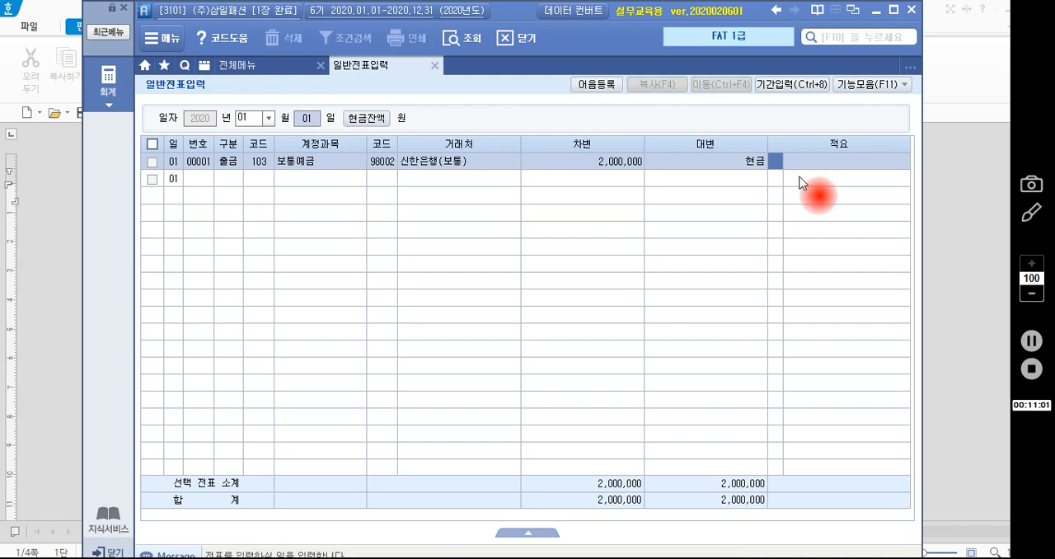
key(Return)
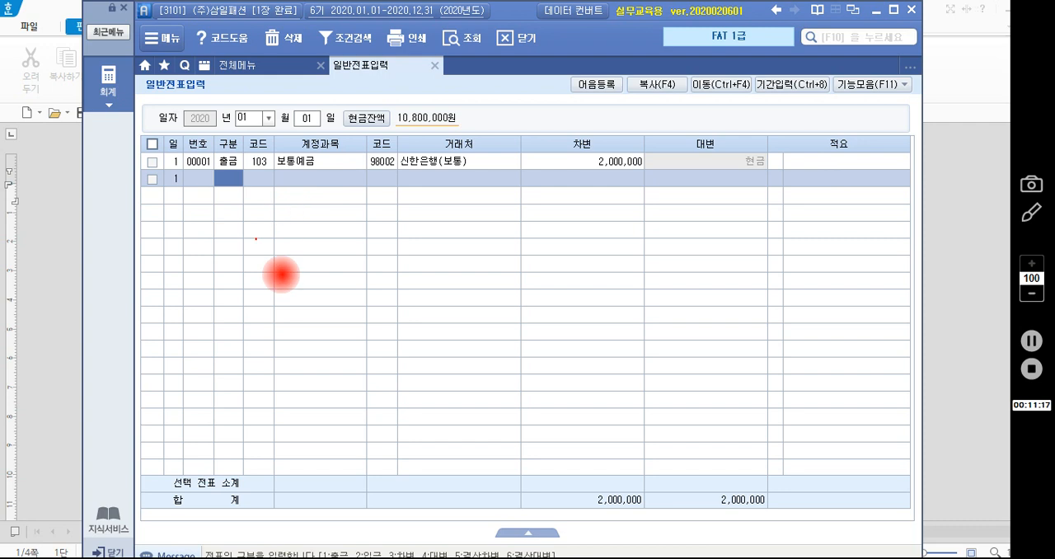
mouse_move(346, 275)
mouse_down()
mouse_move(437, 268)
mouse_move(449, 281)
mouse_move(492, 258)
mouse_move(497, 286)
mouse_up()
drag(482, 276, 494, 275)
key(Escape)
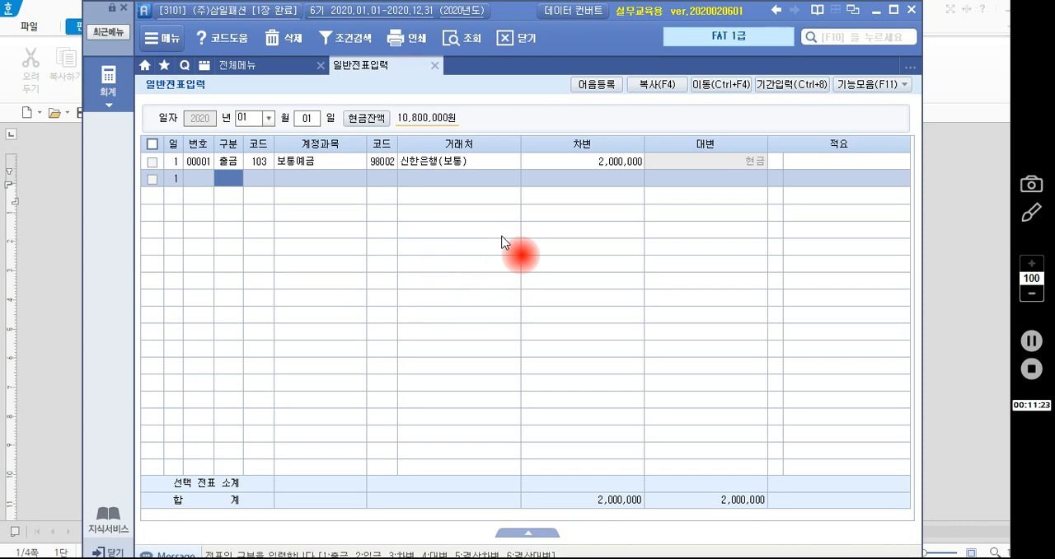
- Set the basic code help screen layout (기초코드도움 화면기준구성) to 3. 계정과목, with the summary (적요) before the amount
key(ctrl+a)
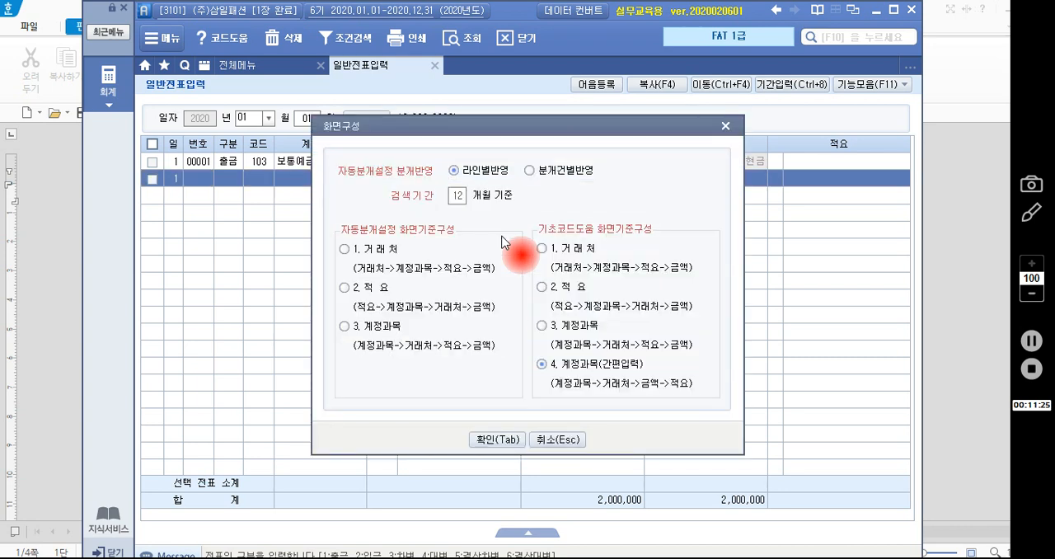
drag(514, 130, 503, 82)
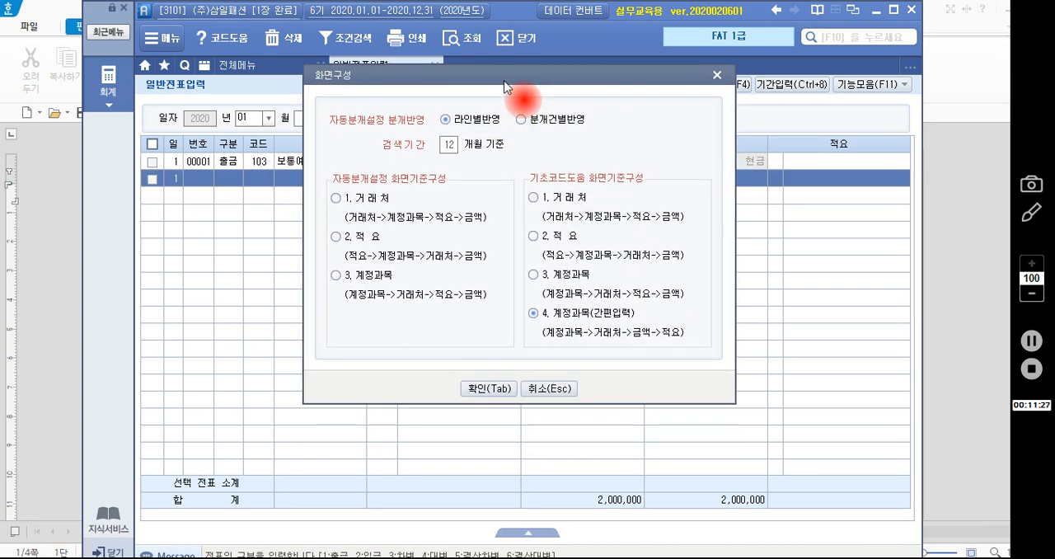
click(548, 279)
click(499, 386)
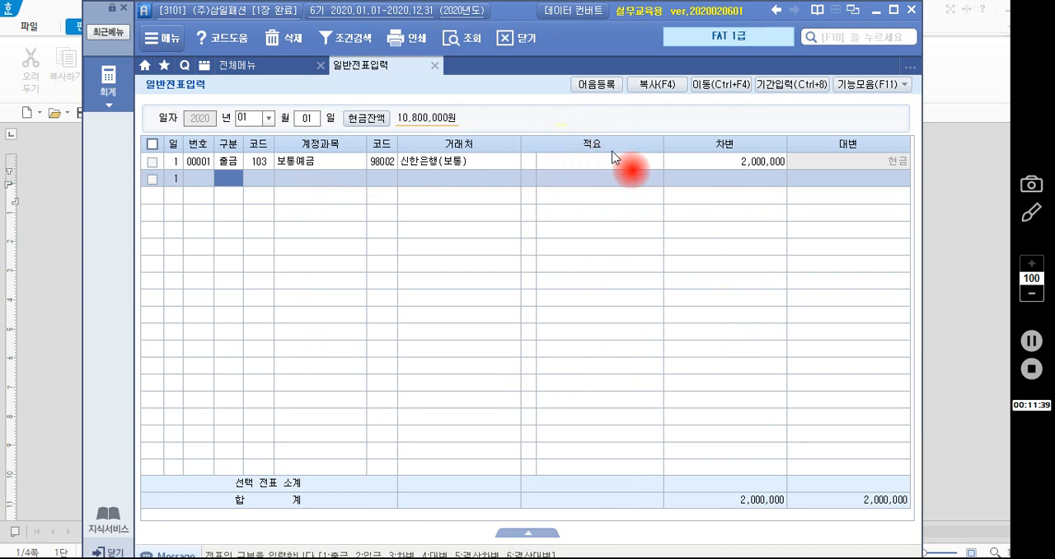
- Restore the basic code help screen layout (기초코드도움 화면기준구성) to 4. 계정과목(간편입력), with the amount before the summary (적요)
key(ctrl+F7)
click(548, 361)
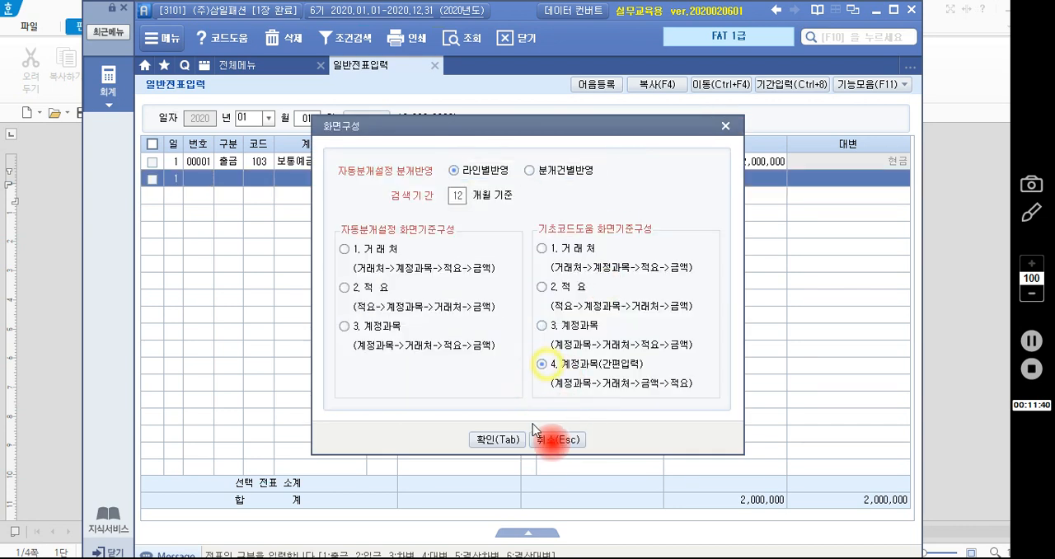
click(510, 438)
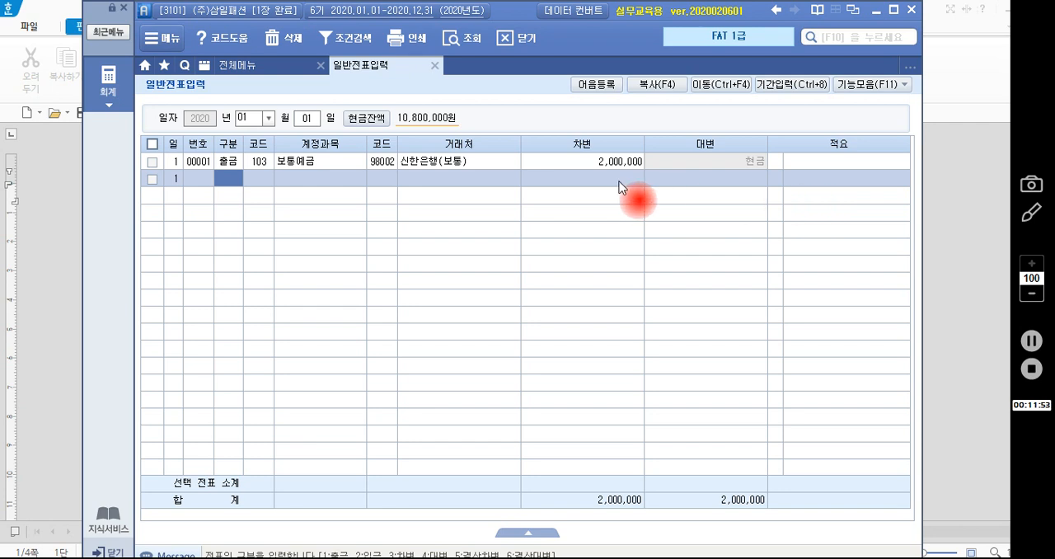
- Select the voucher type (구분) of the January 1 보통예금 row
click(230, 165)
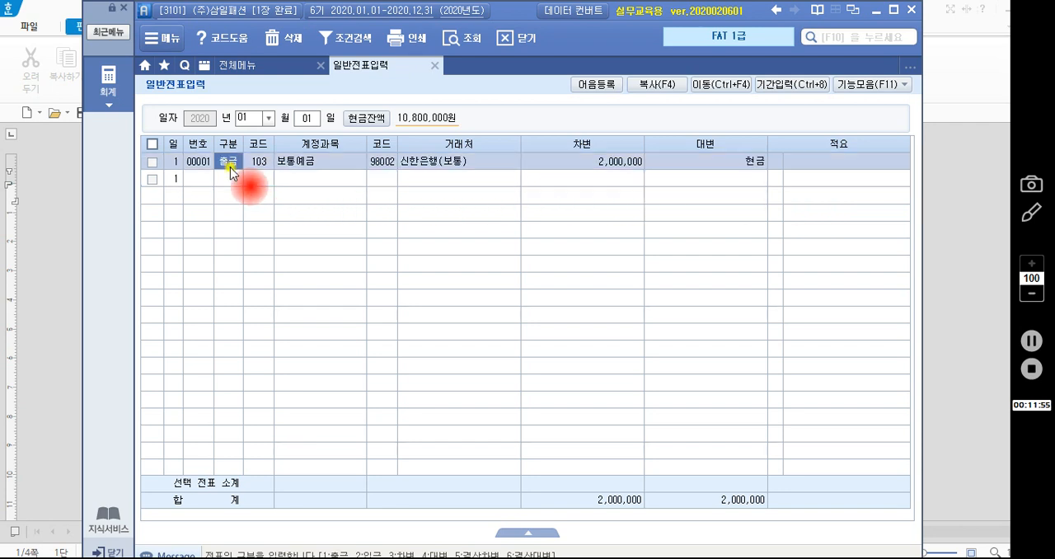